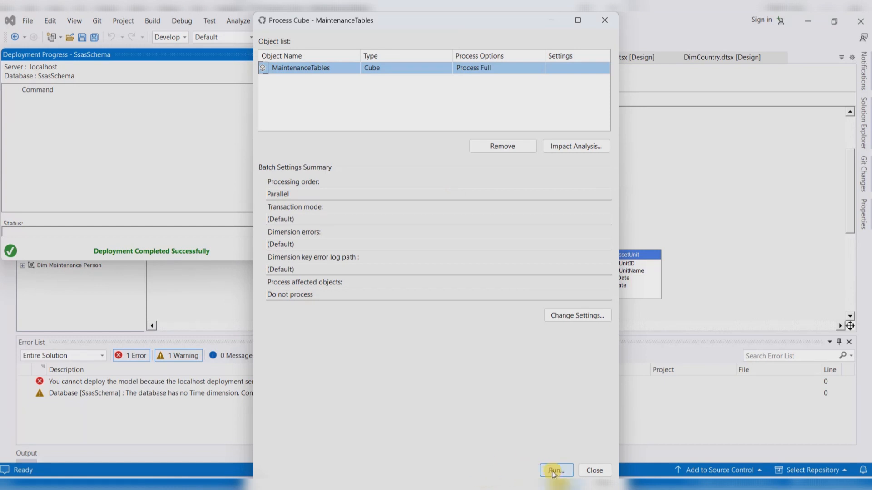
Run the full processing of the MaintenanceTables cube, reviewing the errors and warnings from the response before closing the processing windows
{"action": "left_click", "coordinate": [555, 470]}
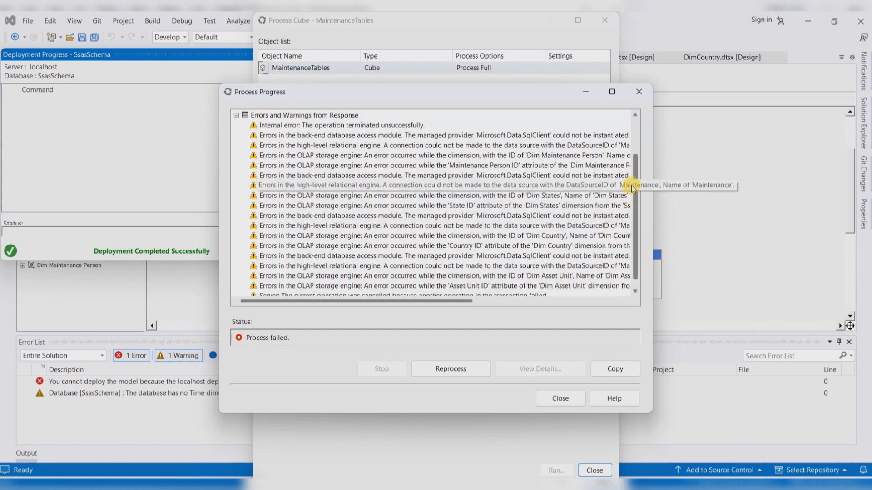
{"action": "scroll", "coordinate": [636, 206], "scroll_direction": "down", "scroll_amount": 1}
{"action": "left_click_drag", "start_coordinate": [636, 207], "coordinate": [640, 125]}
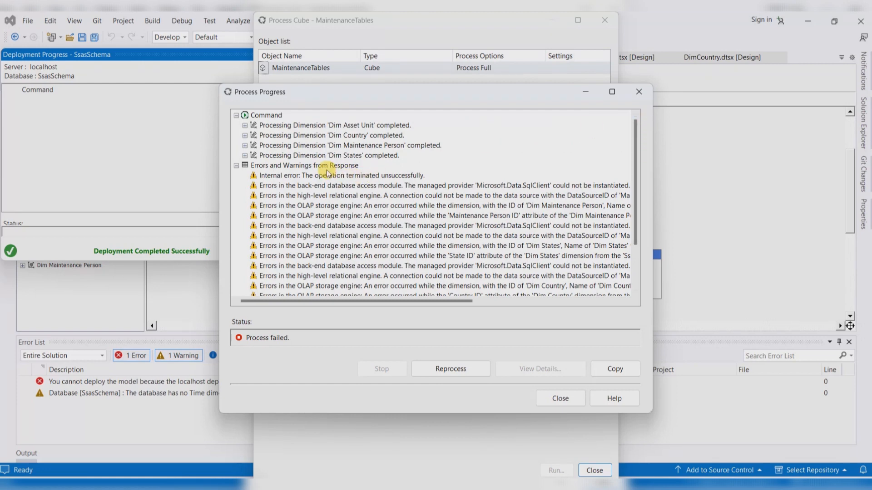
{"action": "left_click_drag", "start_coordinate": [413, 301], "coordinate": [386, 301]}
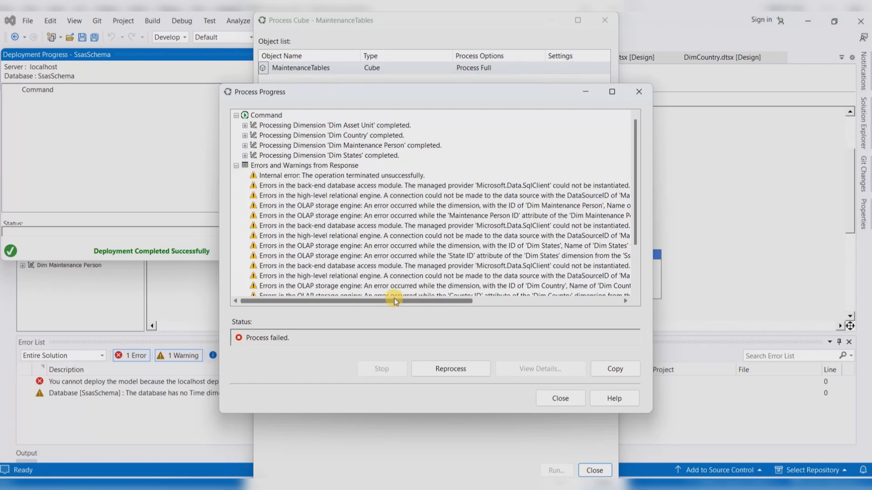
{"action": "left_click_drag", "start_coordinate": [414, 299], "coordinate": [545, 301]}
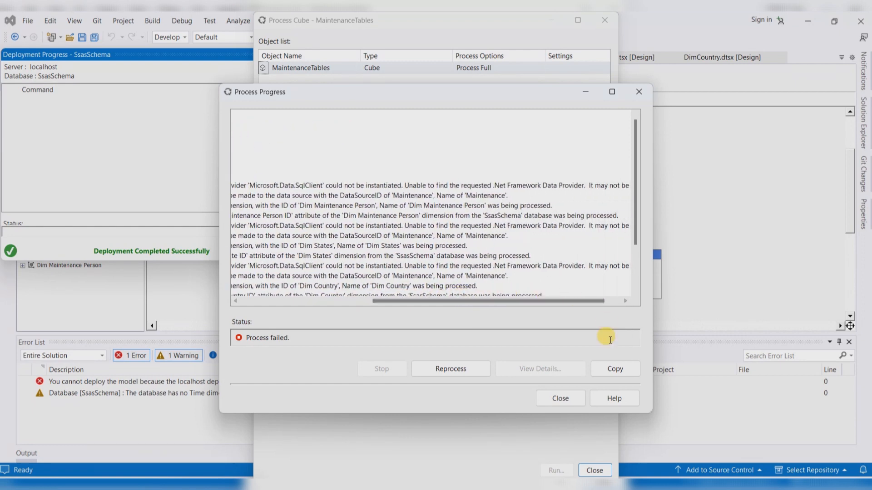
{"action": "left_click", "coordinate": [561, 399]}
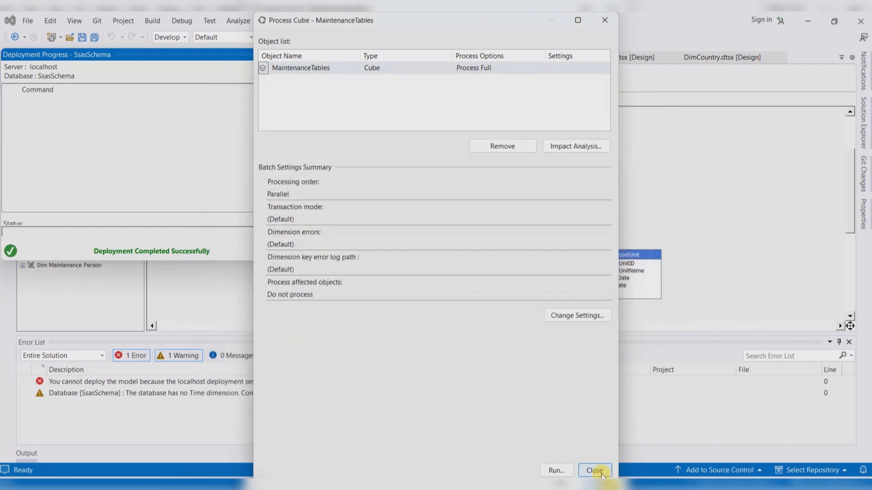
{"action": "left_click", "coordinate": [595, 472]}
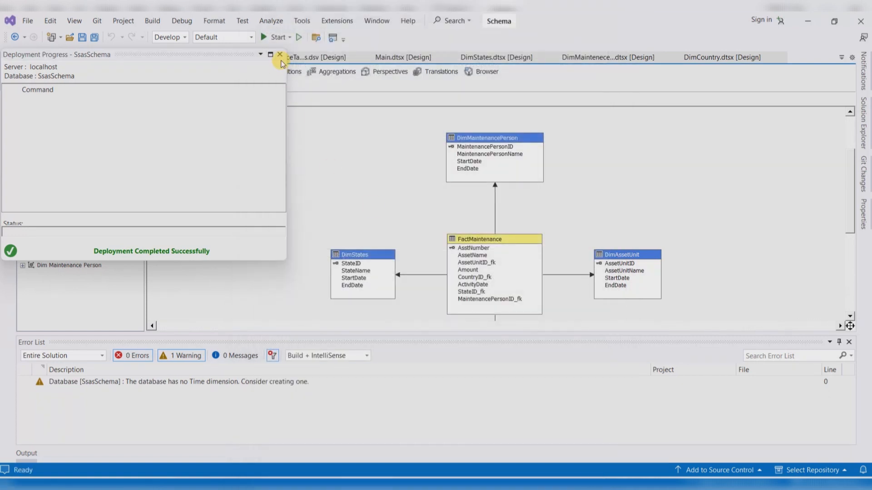
Open the Maintenance.ds data source of the SsasSchema project
{"action": "left_click", "coordinate": [865, 120]}
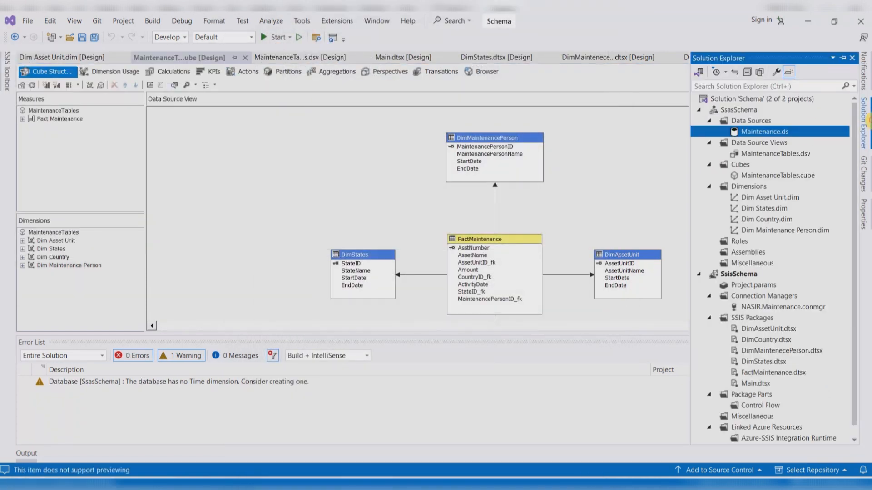
{"action": "right_click", "coordinate": [754, 133]}
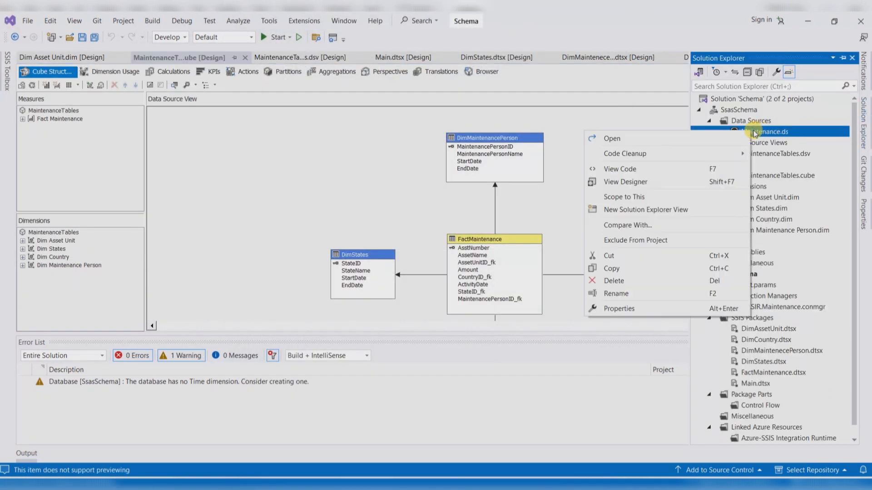
{"action": "left_click", "coordinate": [765, 133]}
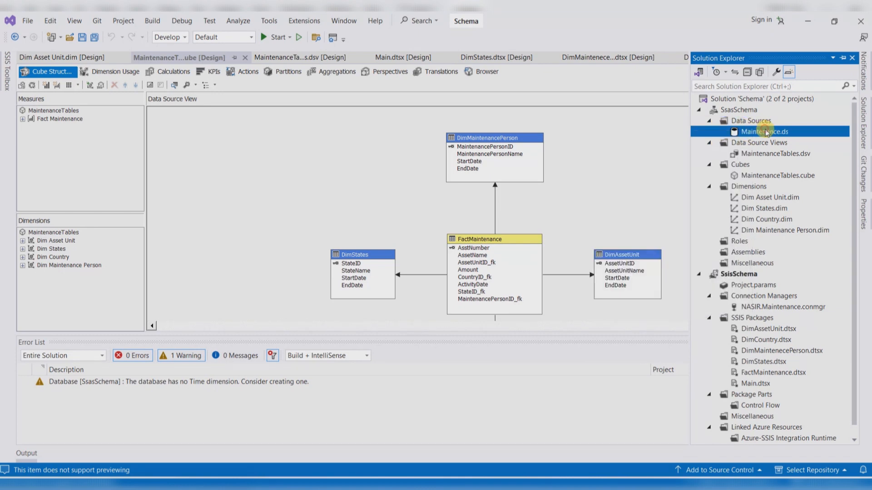
{"action": "left_click", "coordinate": [820, 133]}
{"action": "double_click", "coordinate": [785, 132]}
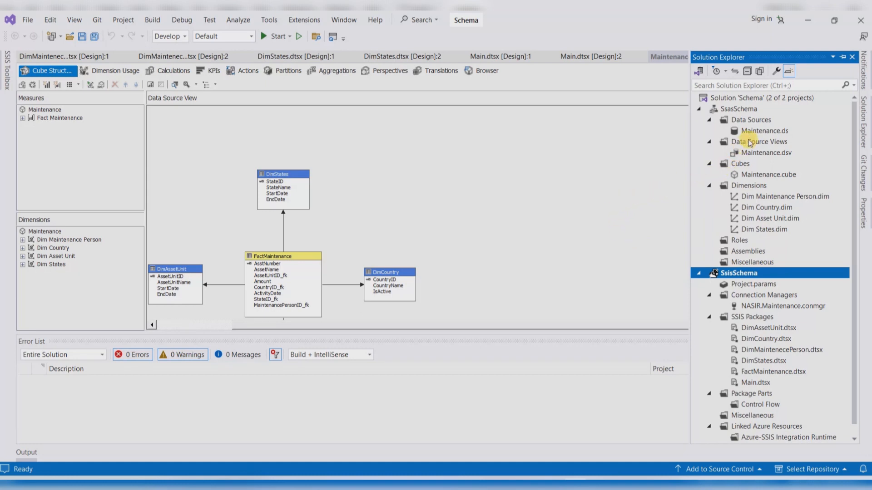
Examine the impersonation information of the Maintenance data source and close its designer without saving
{"action": "left_click", "coordinate": [761, 132]}
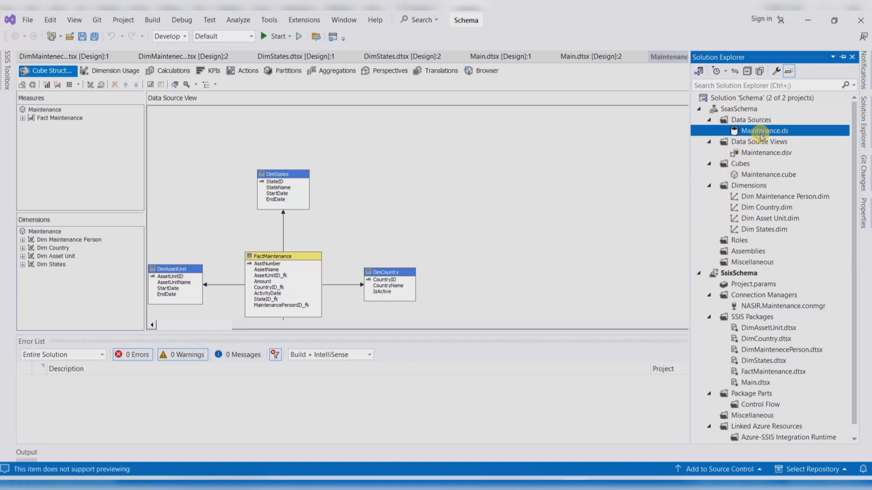
{"action": "right_click", "coordinate": [760, 134]}
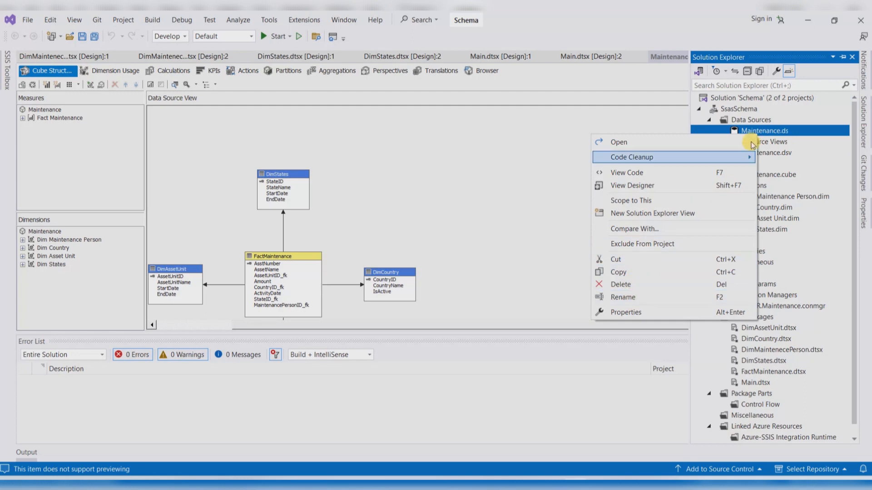
{"action": "left_click", "coordinate": [781, 139]}
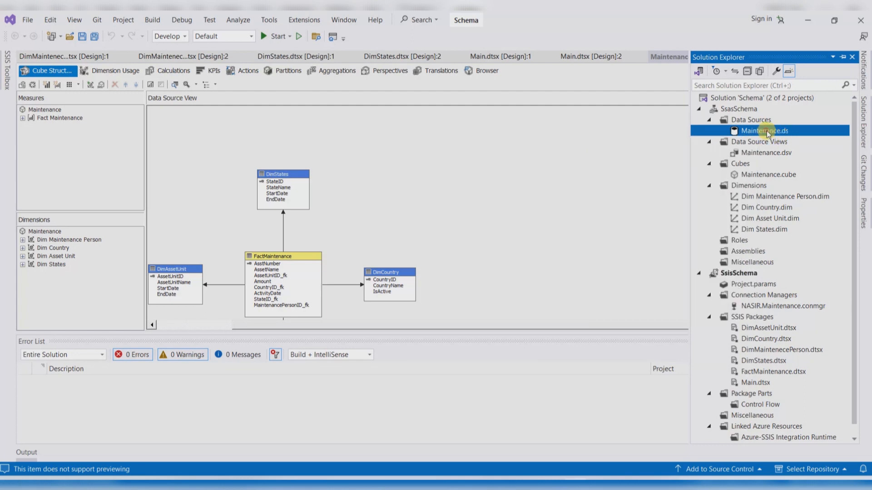
{"action": "double_click", "coordinate": [766, 134]}
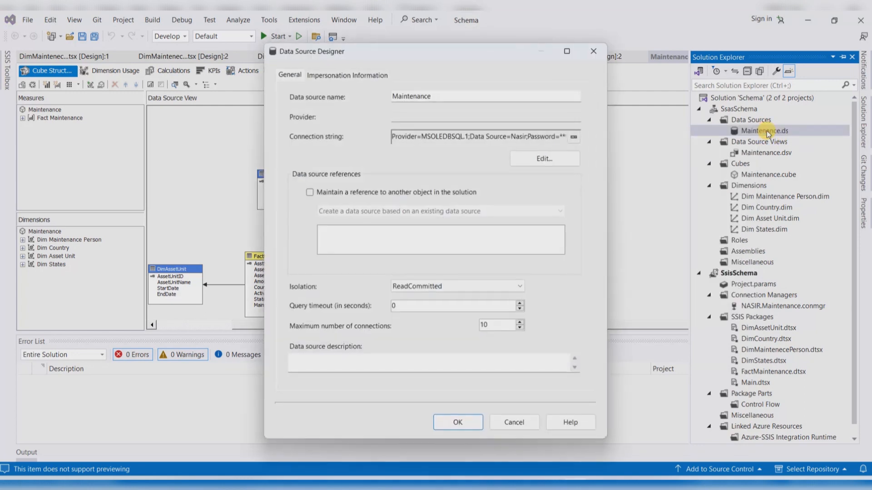
{"action": "left_click", "coordinate": [361, 74]}
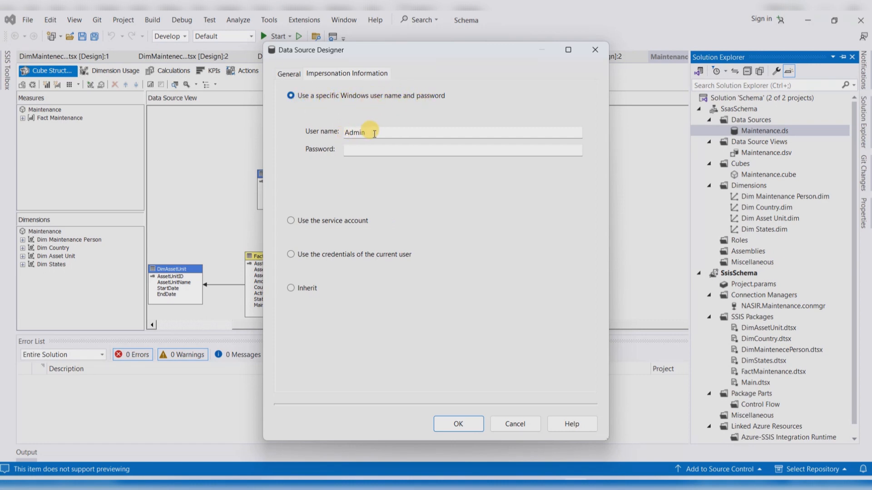
{"action": "left_click", "coordinate": [514, 416]}
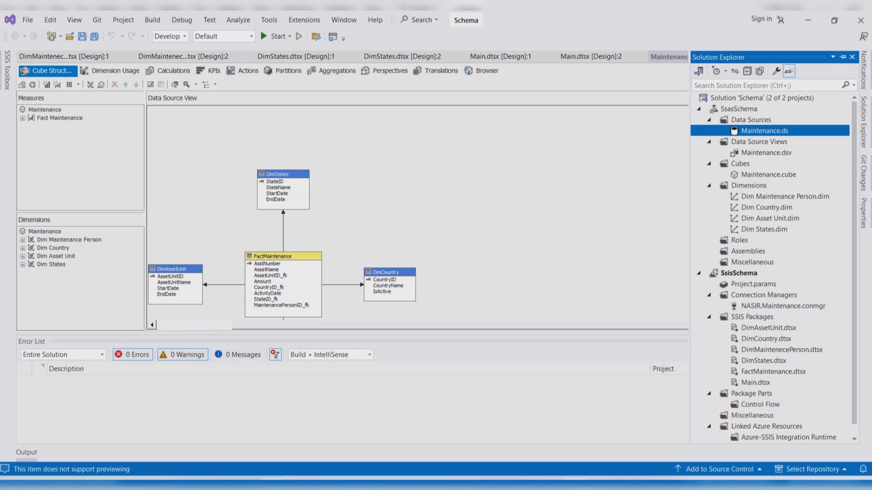
Switch to the Windows Control Panel and open the Admin account among the managed user accounts
{"action": "left_click", "coordinate": [274, 484]}
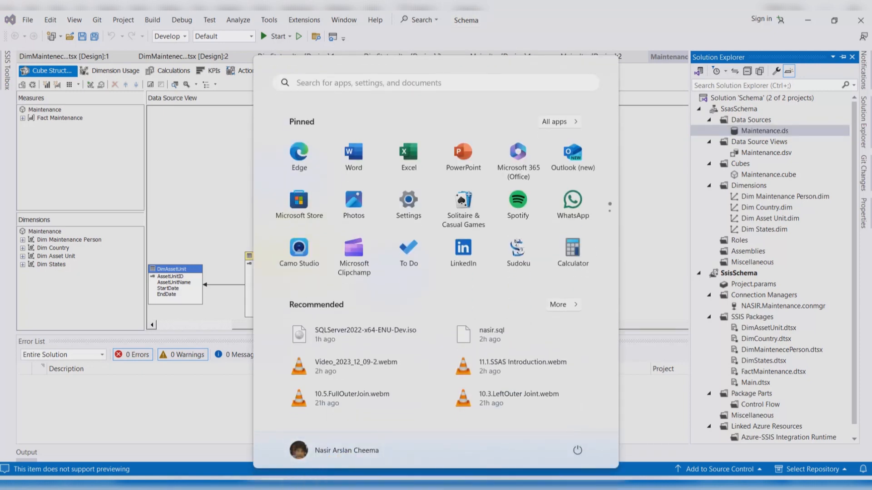
{"action": "left_click", "coordinate": [344, 484]}
{"action": "type", "text": "cont"}
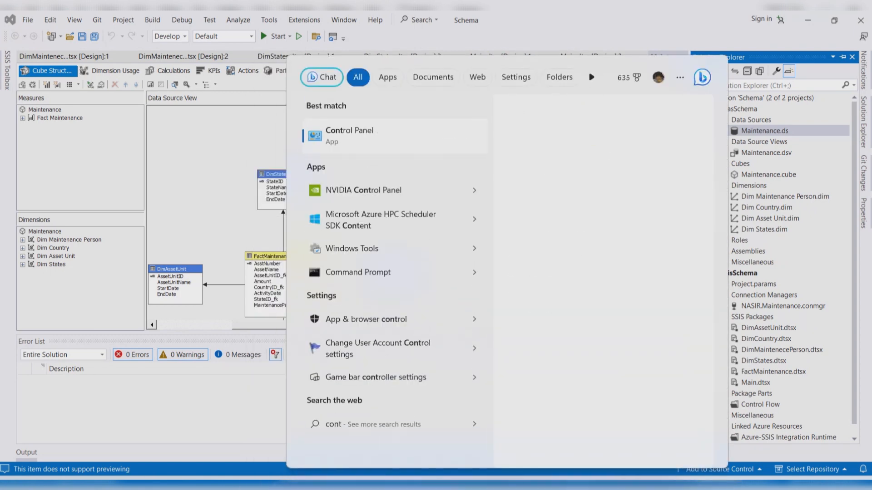
{"action": "left_click", "coordinate": [376, 132]}
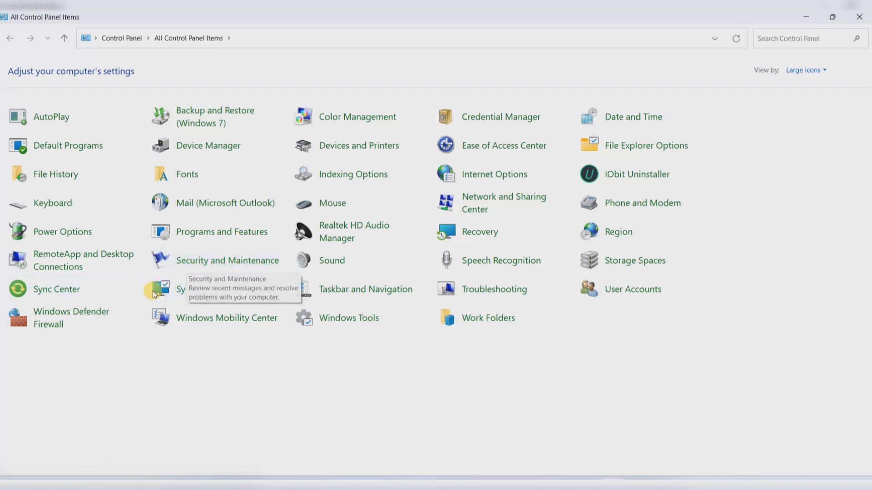
{"action": "left_click", "coordinate": [643, 289]}
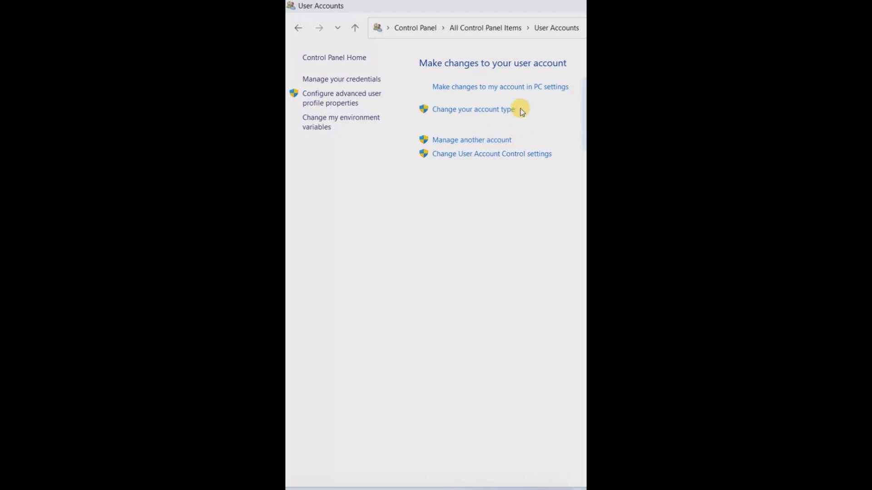
{"action": "left_click", "coordinate": [491, 144]}
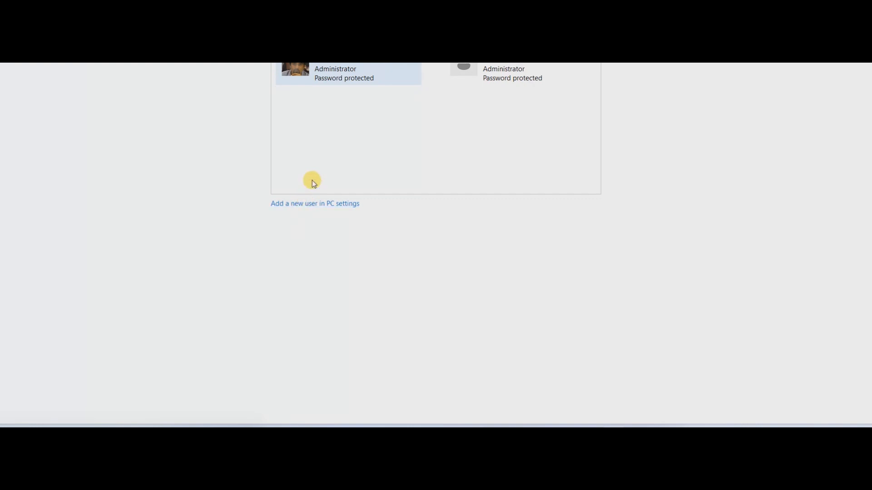
{"action": "left_click", "coordinate": [494, 77]}
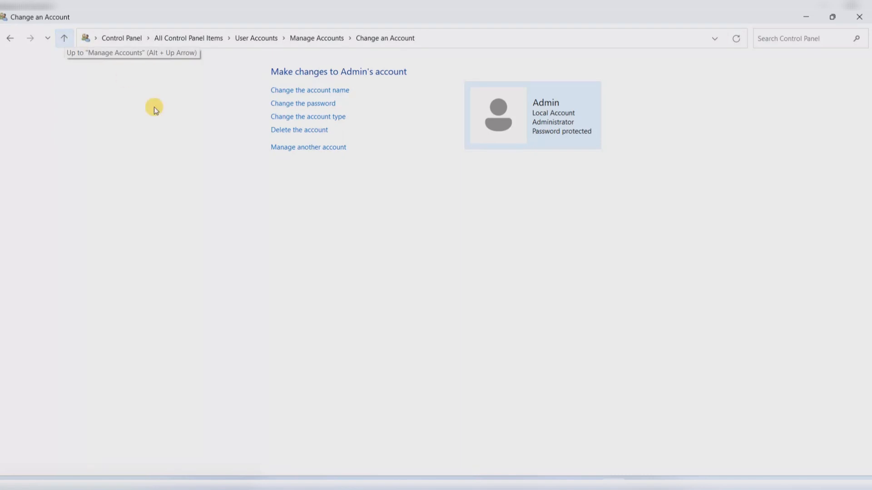
View the account type options for the Admin account without changing them, and close the Control Panel
{"action": "left_click", "coordinate": [300, 118]}
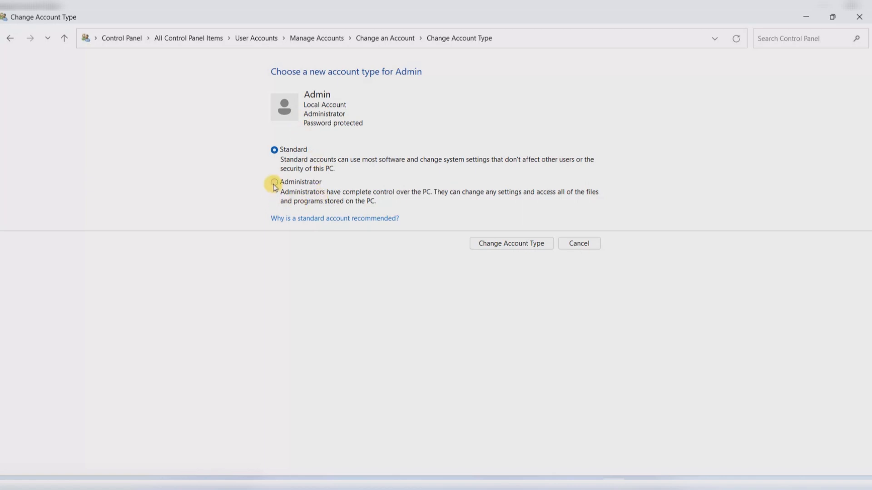
{"action": "left_click", "coordinate": [572, 245]}
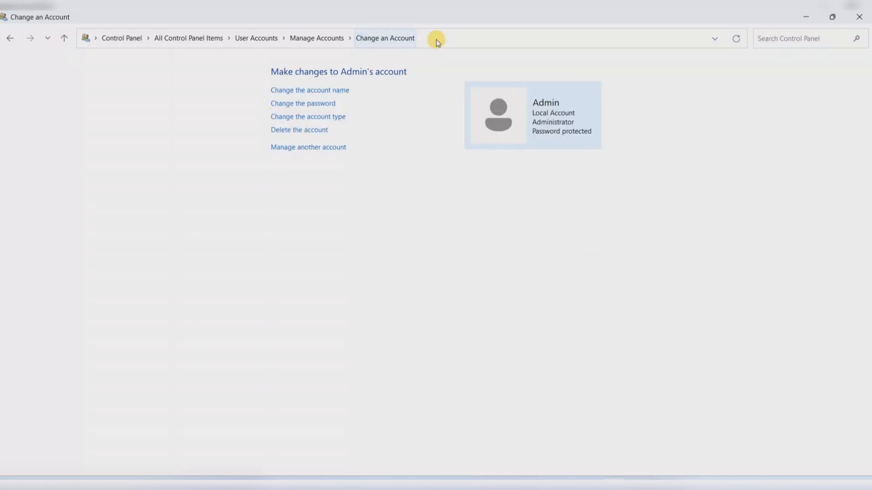
{"action": "left_click", "coordinate": [860, 18]}
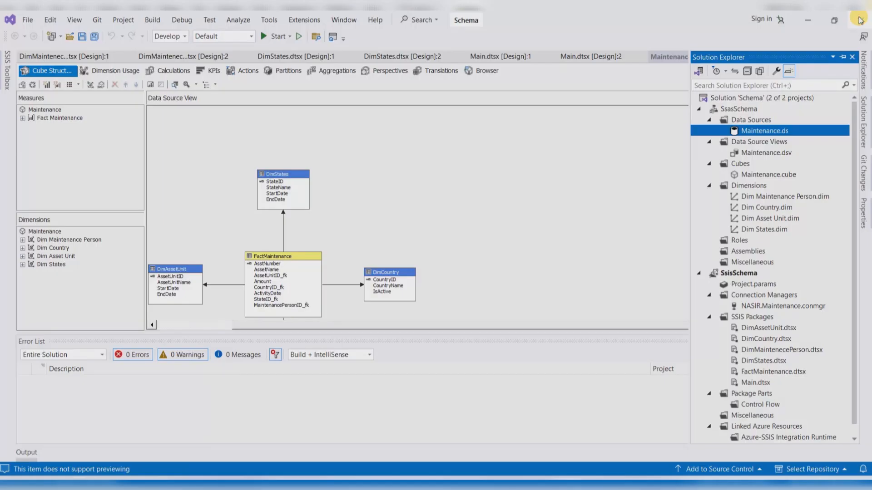
Examine the connection settings of the Maintenance data source, then leave its designer without changes
{"action": "right_click", "coordinate": [753, 132]}
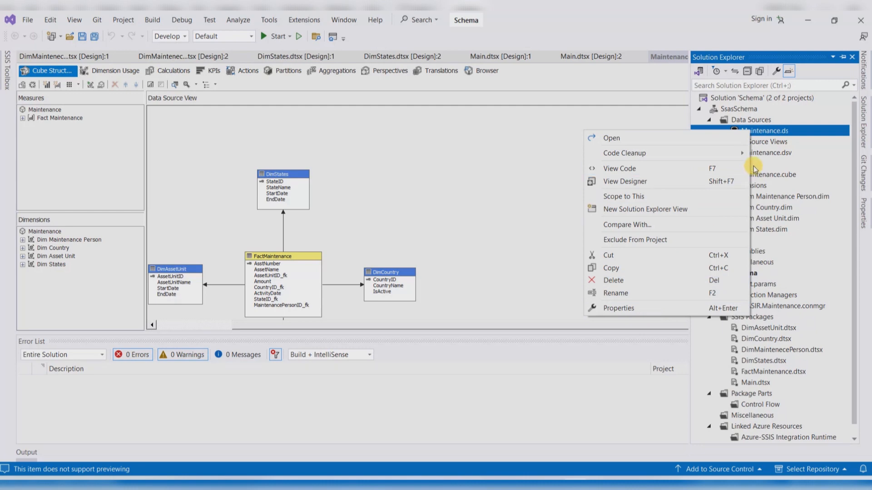
{"action": "left_click", "coordinate": [776, 133]}
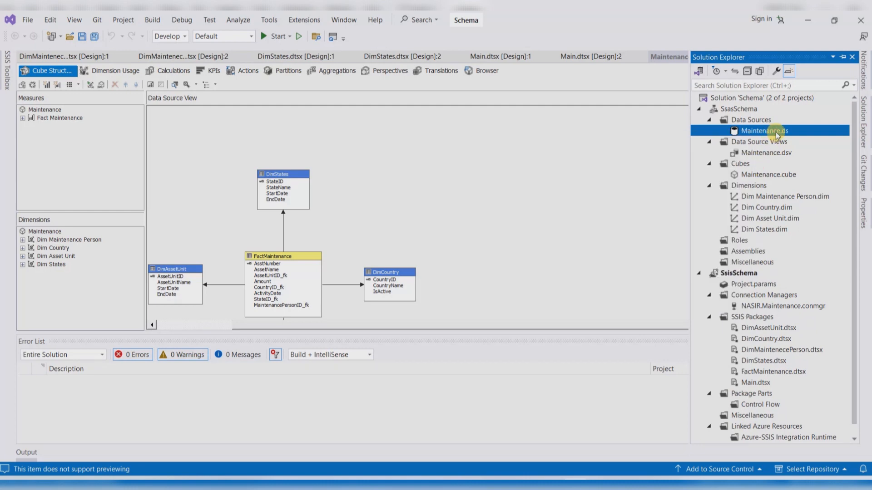
{"action": "key", "text": "Escape"}
{"action": "double_click", "coordinate": [792, 130]}
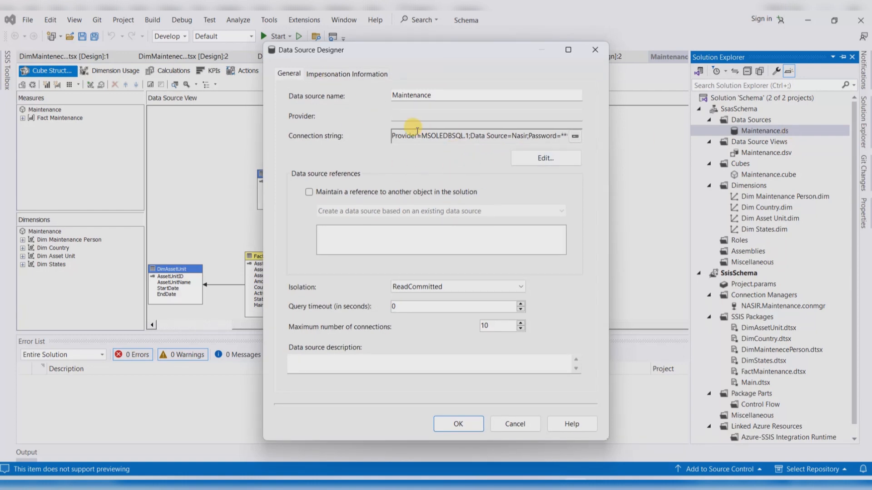
{"action": "left_click", "coordinate": [575, 157]}
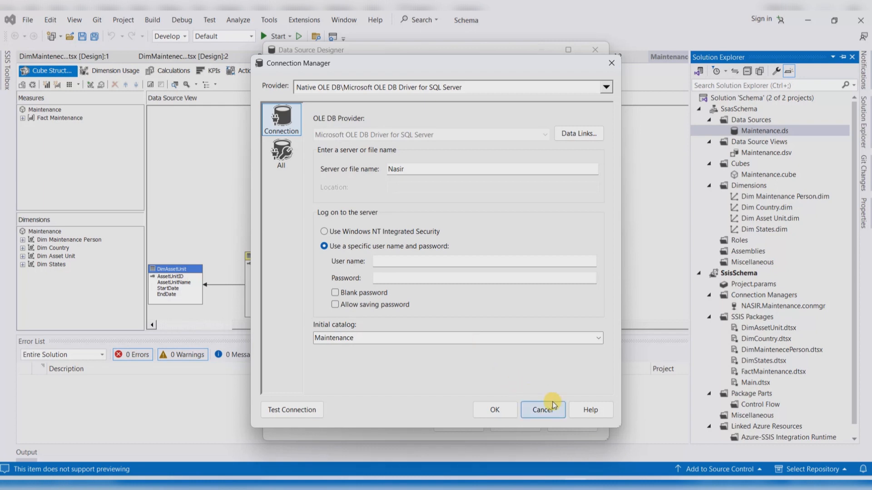
{"action": "left_click", "coordinate": [535, 407]}
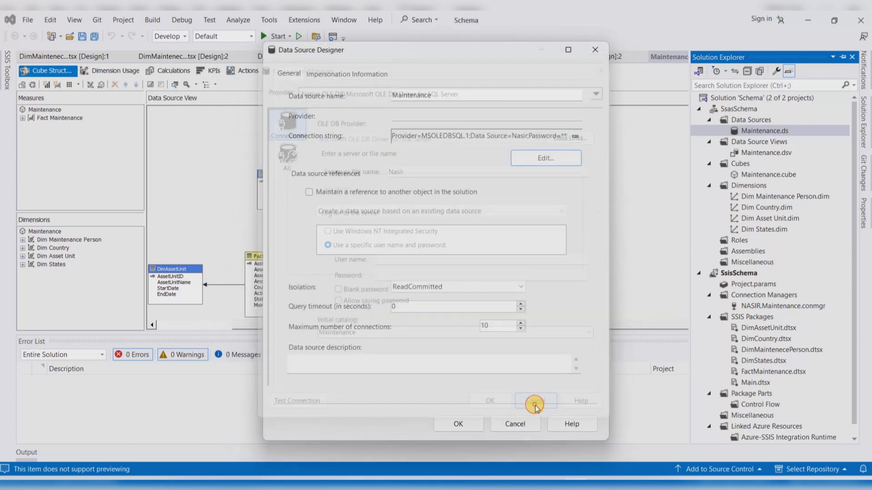
{"action": "left_click", "coordinate": [524, 421]}
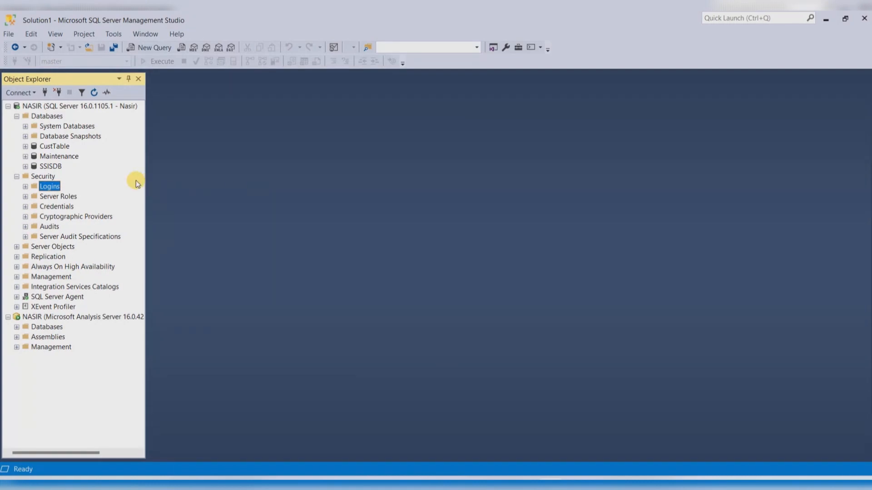
Start a new login under the security logins of the SQL Server database engine
{"action": "left_click", "coordinate": [17, 176]}
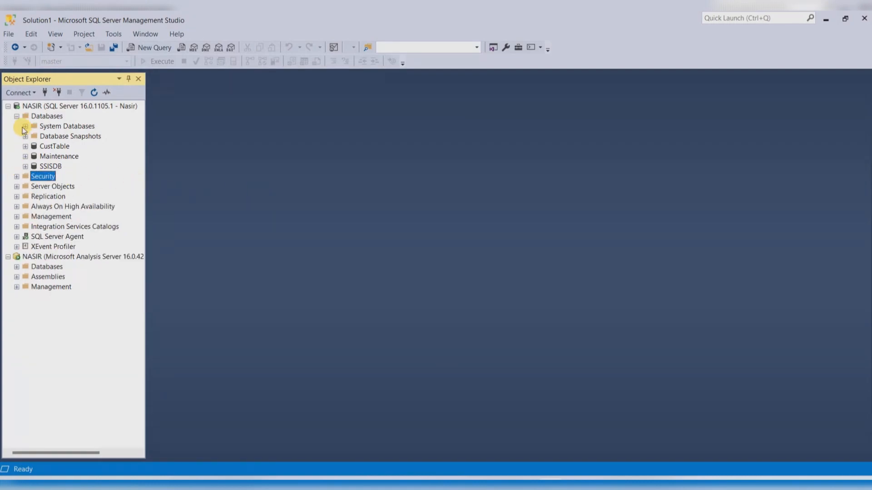
{"action": "left_click", "coordinate": [8, 106]}
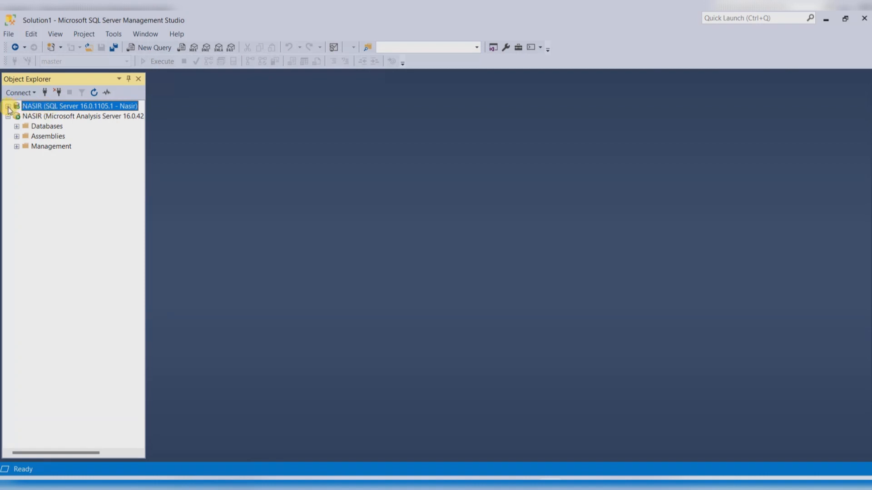
{"action": "left_click", "coordinate": [8, 106]}
{"action": "left_click", "coordinate": [16, 116]}
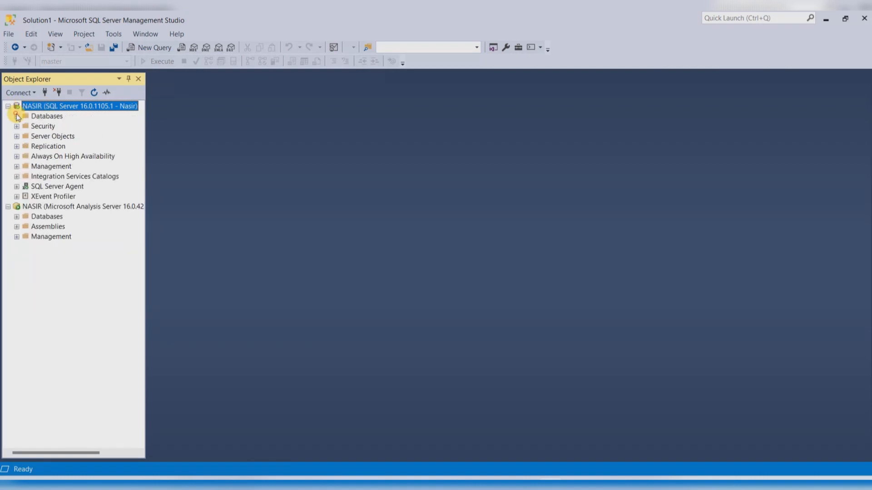
{"action": "left_click", "coordinate": [16, 126]}
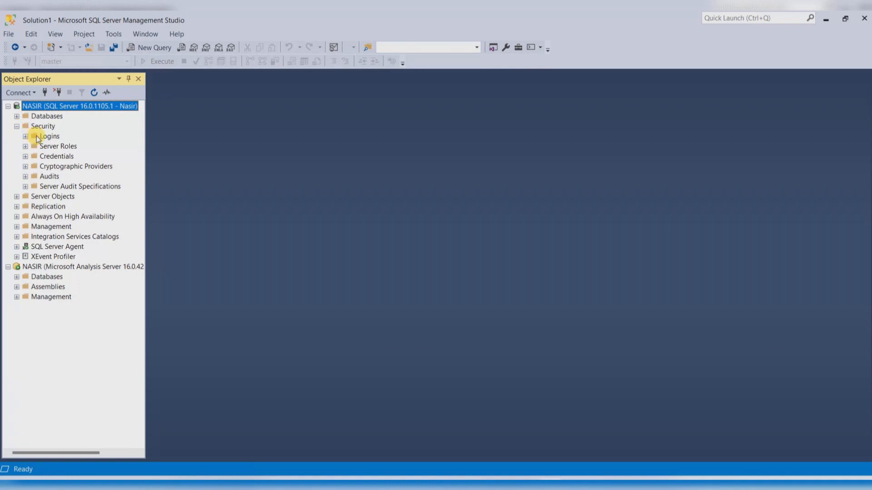
{"action": "right_click", "coordinate": [46, 137]}
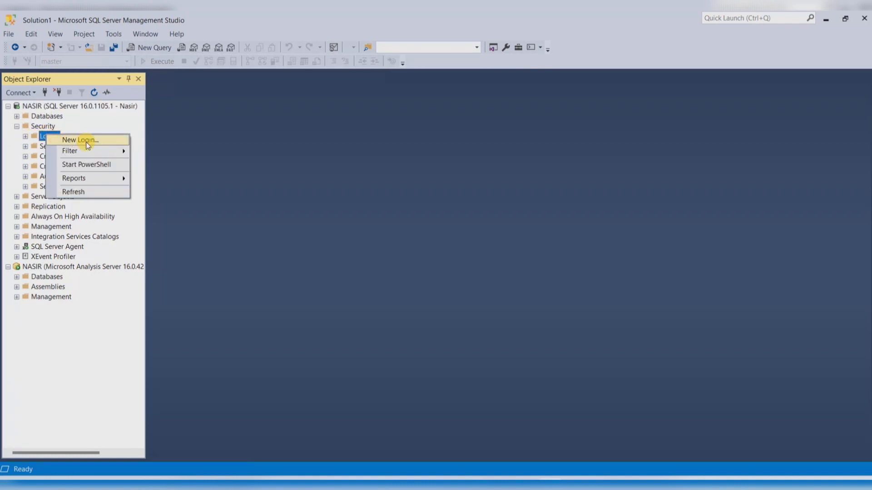
{"action": "left_click", "coordinate": [86, 141]}
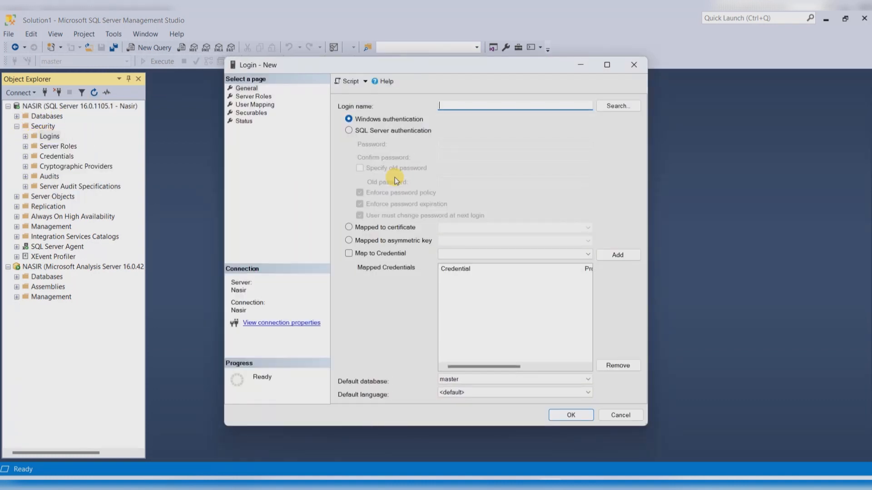
Choose SQL Server authentication for the new login and enter abcd as the login name
{"action": "left_click", "coordinate": [349, 131]}
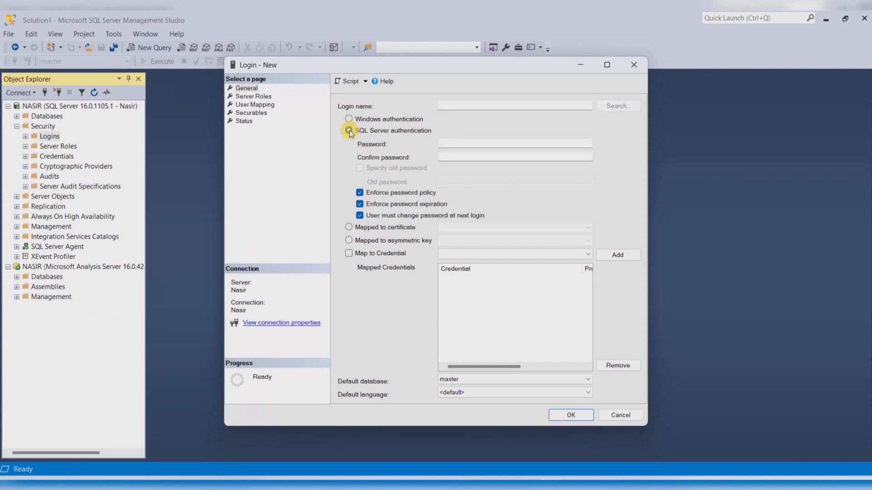
{"action": "left_click", "coordinate": [480, 105]}
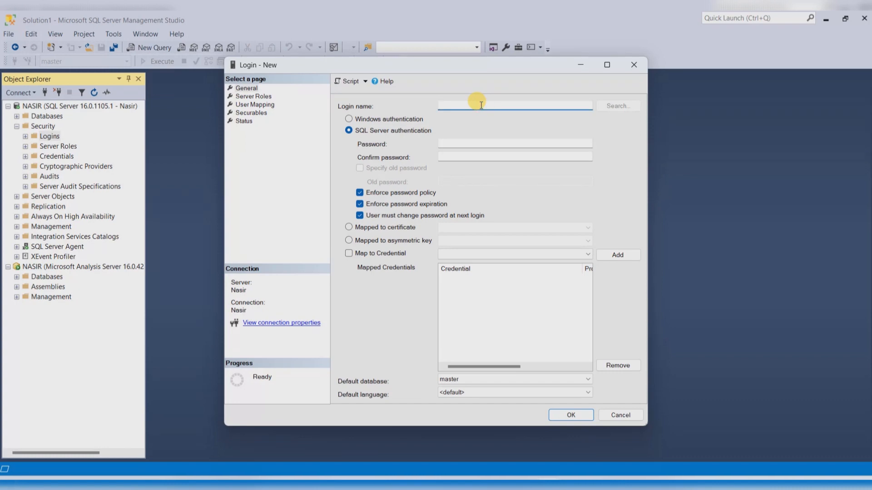
{"action": "type", "text": "abcd"}
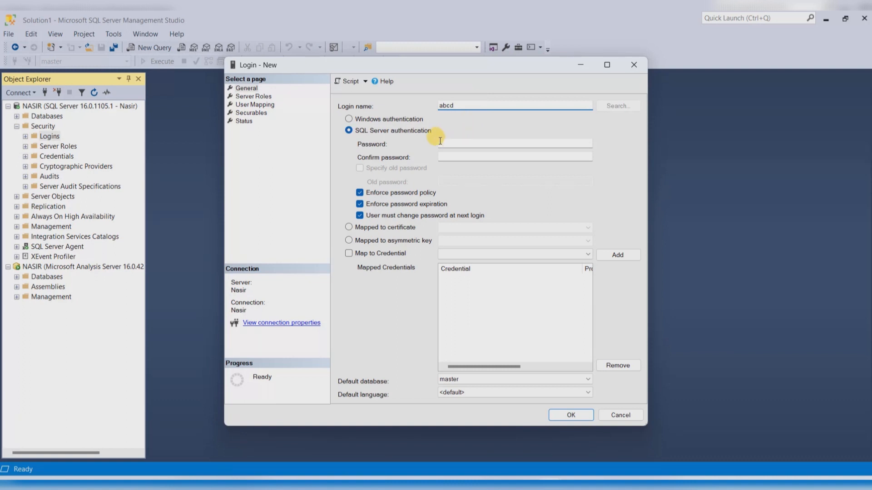
{"action": "left_click", "coordinate": [459, 143]}
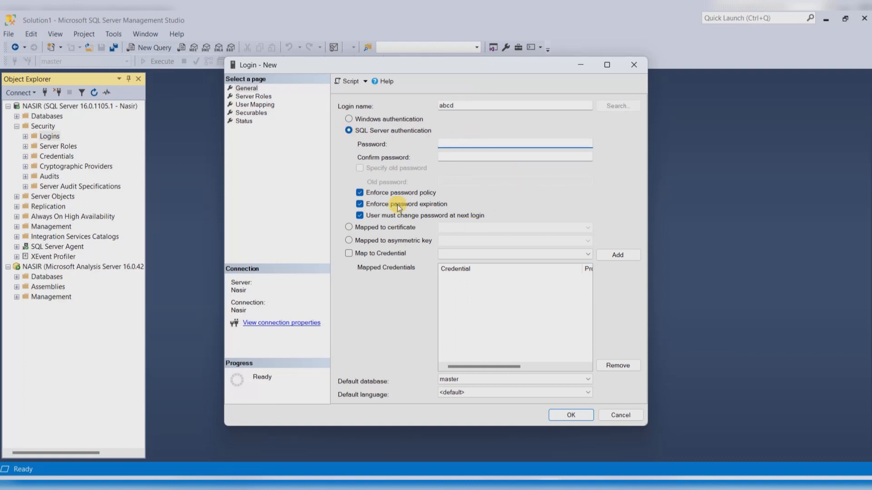
View the new login's server roles and map the login to the Maintenance database
{"action": "left_click", "coordinate": [250, 98]}
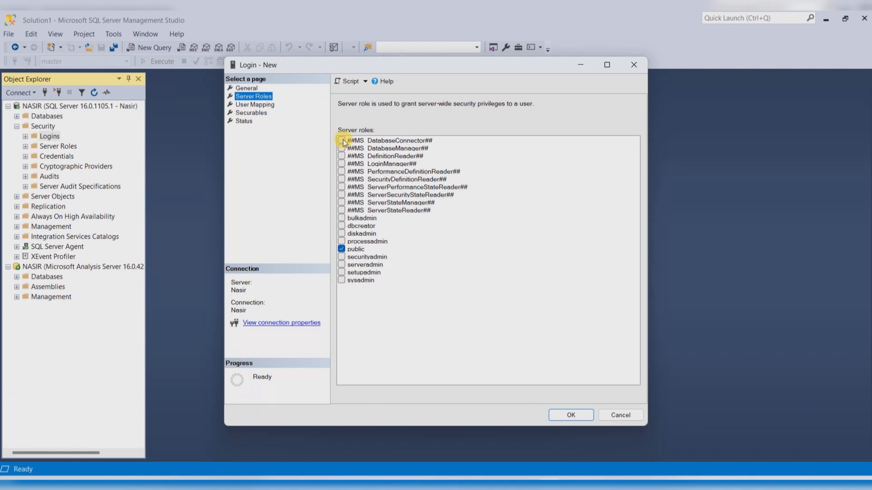
{"action": "left_click", "coordinate": [257, 106]}
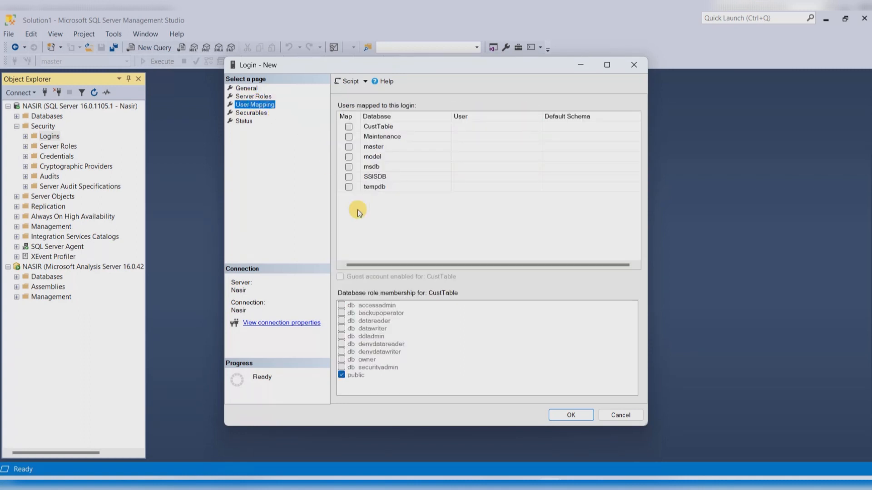
{"action": "left_click", "coordinate": [485, 128]}
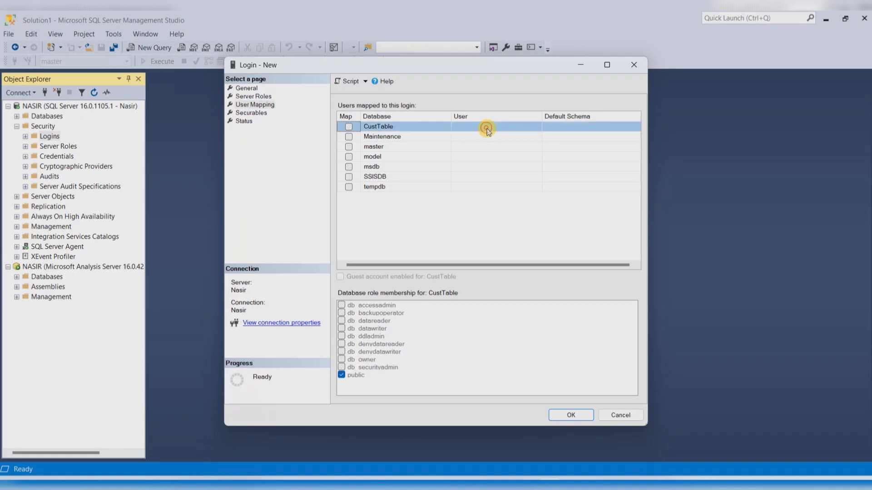
{"action": "left_click", "coordinate": [349, 136]}
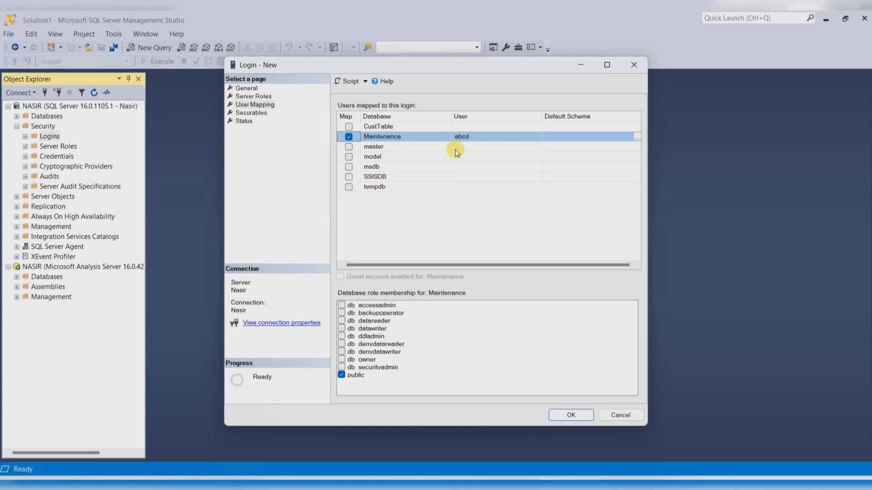
{"action": "left_click", "coordinate": [348, 136]}
Add the server itself to the new login's securables and look through its explicit permissions
{"action": "left_click", "coordinate": [251, 114]}
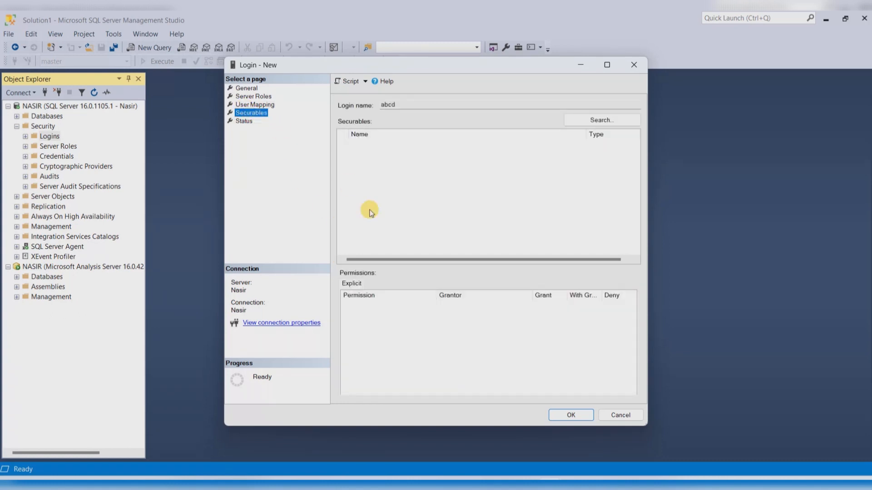
{"action": "left_click", "coordinate": [617, 121]}
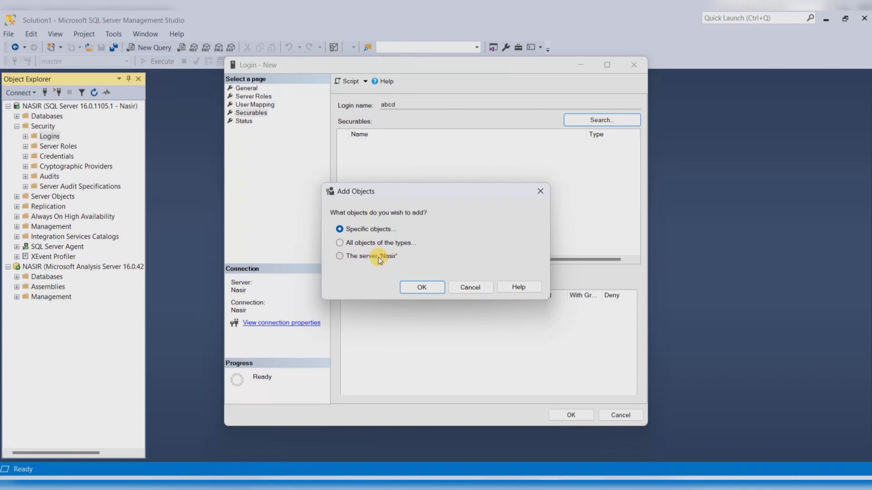
{"action": "left_click", "coordinate": [469, 288]}
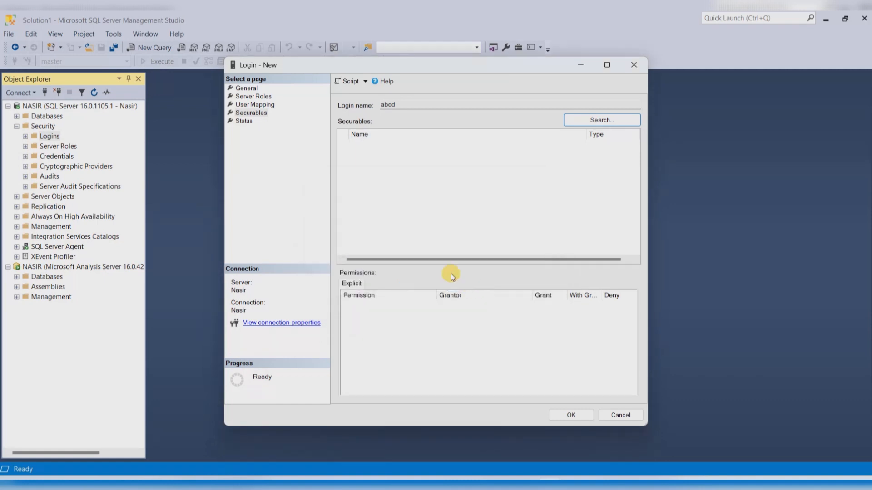
{"action": "left_click", "coordinate": [243, 122]}
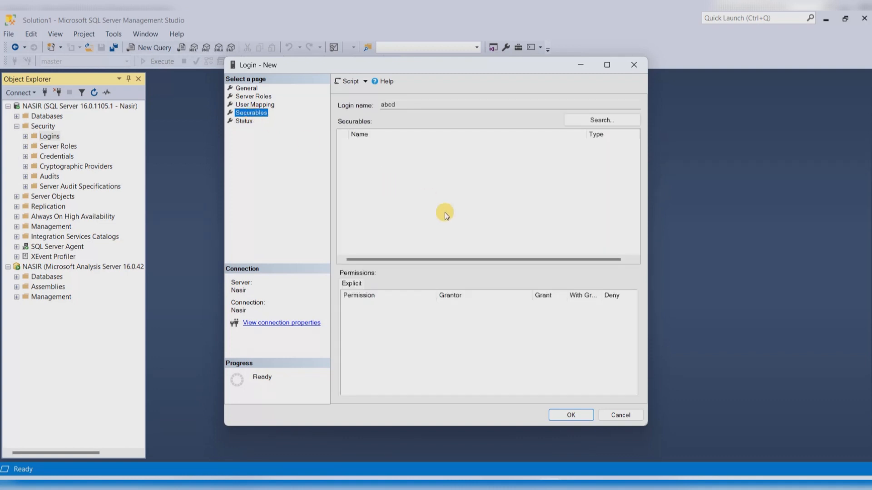
{"action": "left_click", "coordinate": [602, 120]}
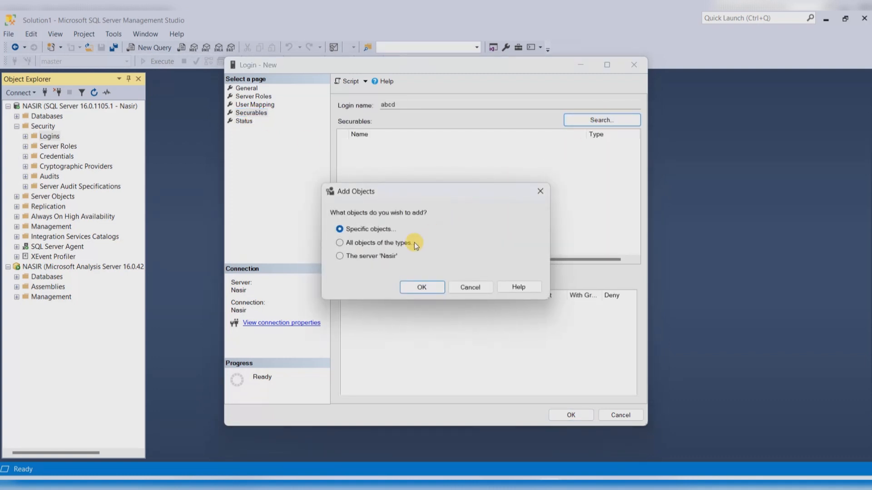
{"action": "left_click", "coordinate": [366, 257]}
{"action": "left_click", "coordinate": [420, 286]}
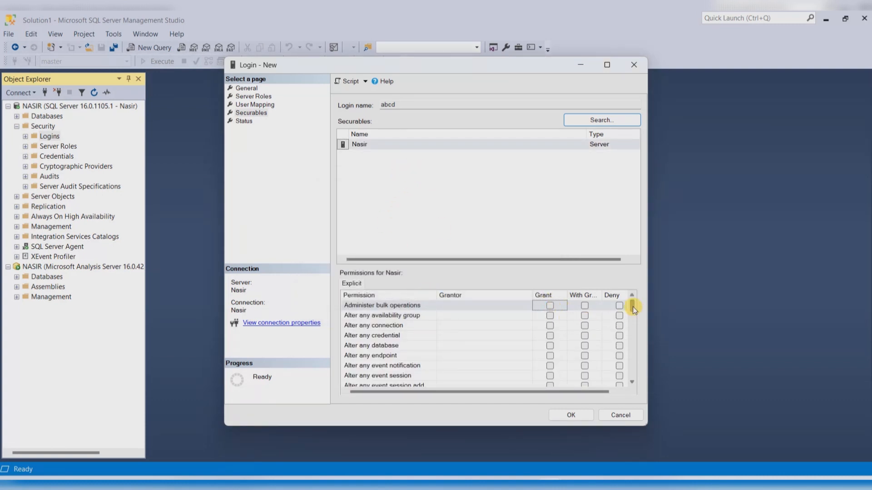
{"action": "left_click_drag", "start_coordinate": [633, 306], "coordinate": [632, 382]}
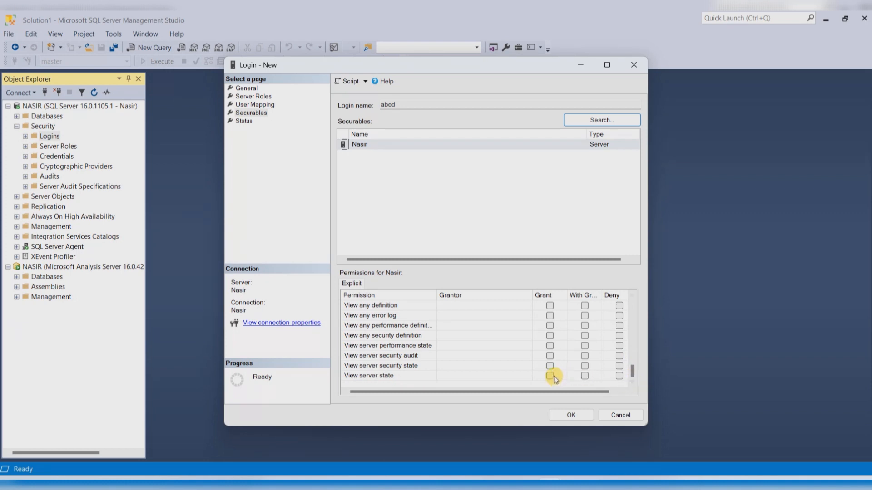
{"action": "left_click_drag", "start_coordinate": [630, 373], "coordinate": [627, 295]}
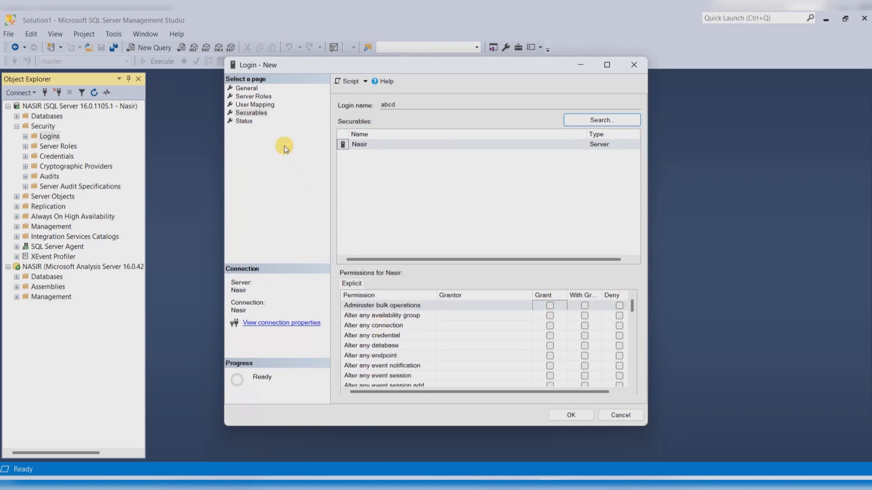
Review the new login's status, user mapping and general settings, and discard the login
{"action": "left_click", "coordinate": [244, 121]}
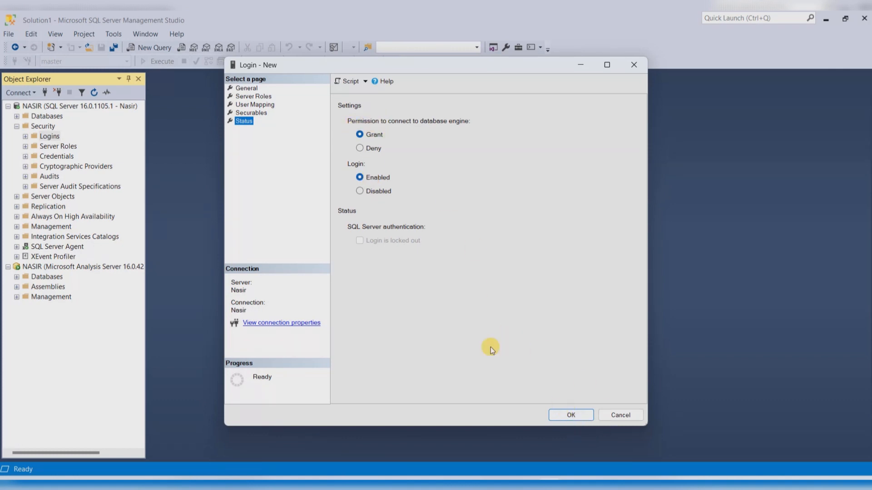
{"action": "left_click", "coordinate": [251, 106]}
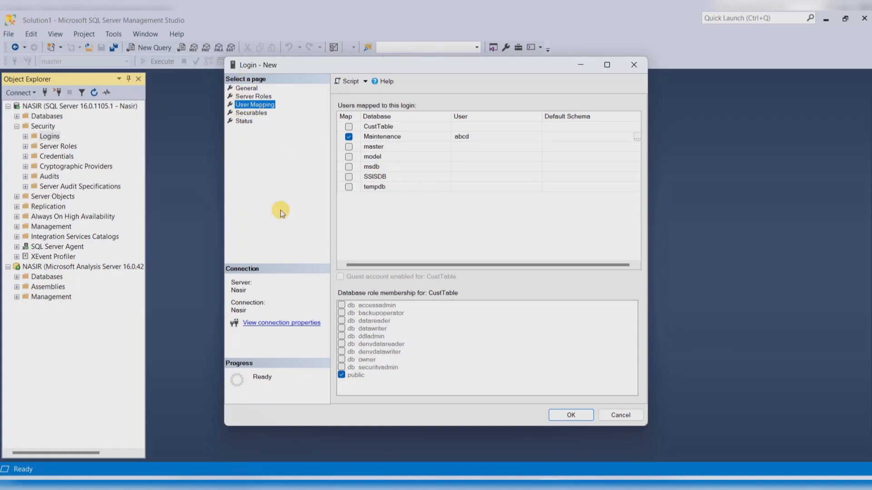
{"action": "left_click", "coordinate": [247, 88]}
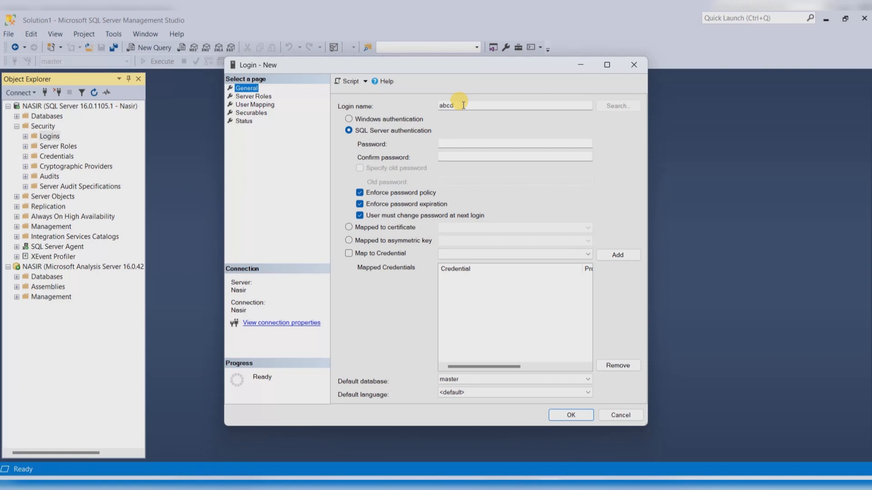
{"action": "left_click", "coordinate": [622, 415]}
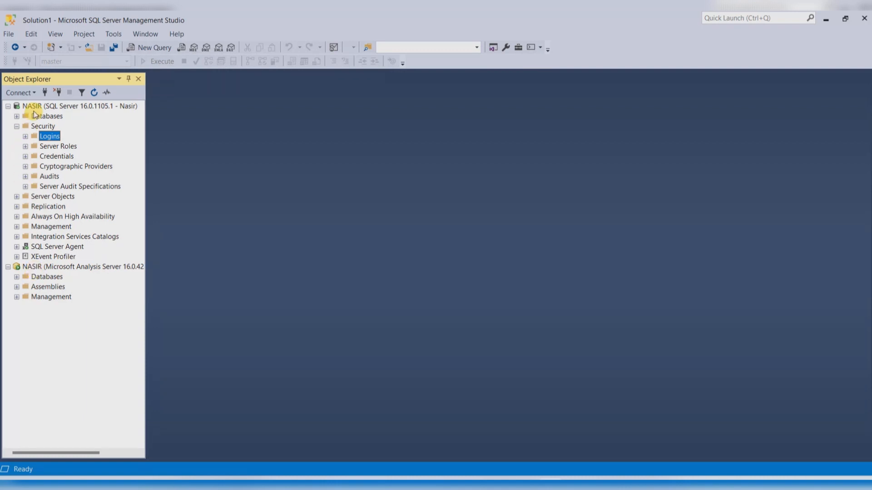
{"action": "left_click", "coordinate": [23, 92]}
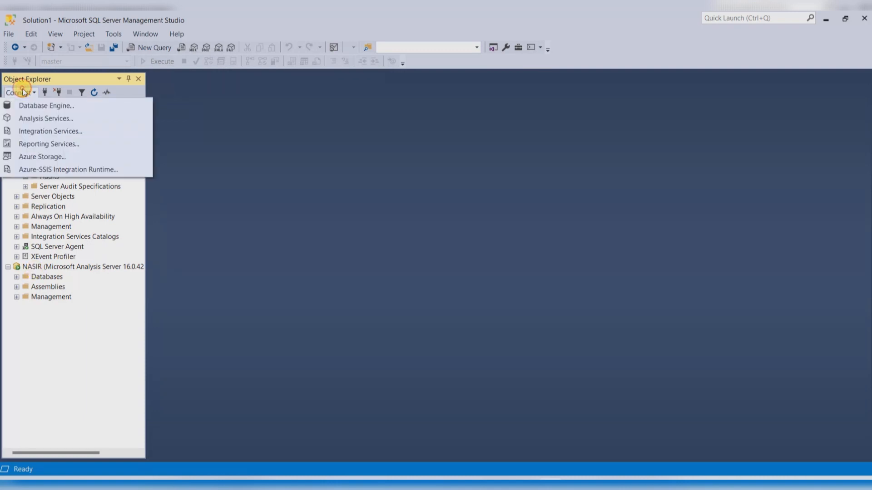
{"action": "left_click", "coordinate": [35, 117]}
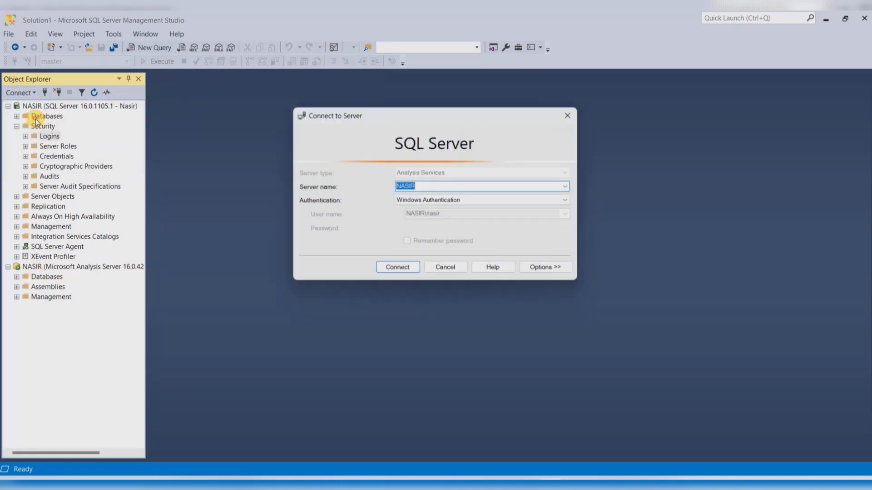
{"action": "left_click", "coordinate": [445, 268]}
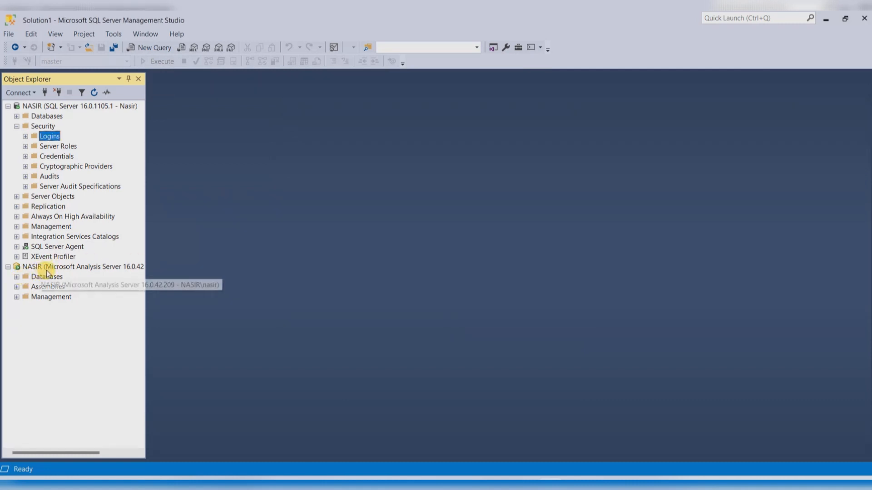
Open the Analysis Services server's security properties and check the Admin entry among the server administrators
{"action": "left_click", "coordinate": [46, 268]}
{"action": "right_click", "coordinate": [48, 271]}
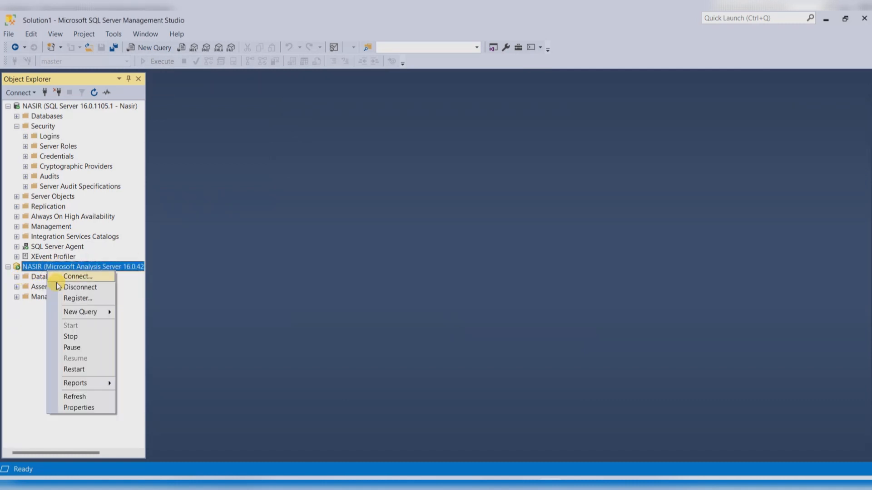
{"action": "left_click", "coordinate": [90, 410]}
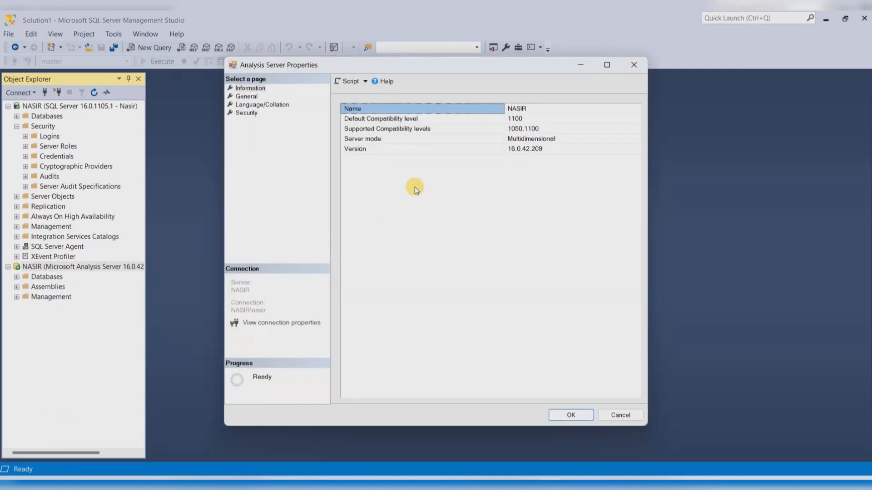
{"action": "left_click", "coordinate": [250, 113]}
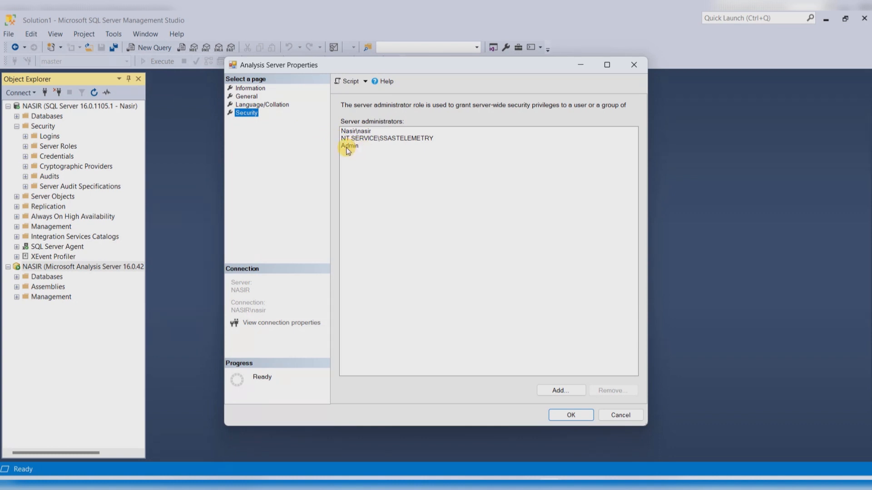
{"action": "left_click", "coordinate": [354, 146]}
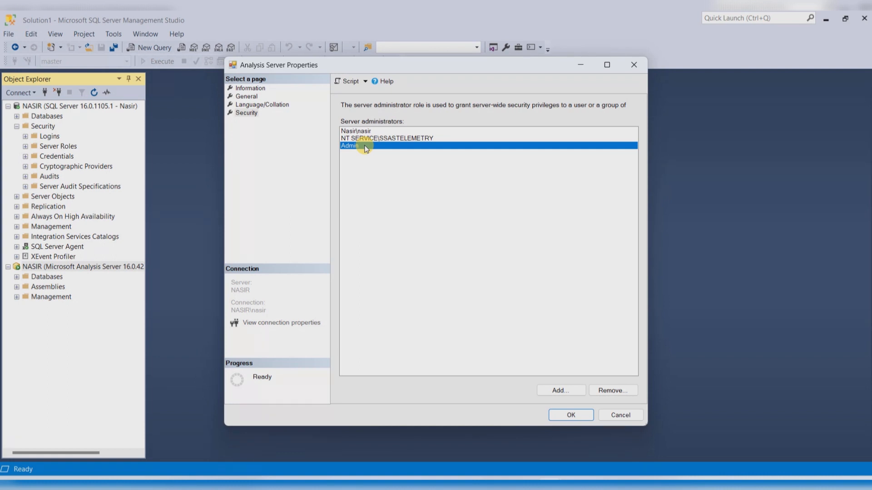
Try to add the local Admin account from a user search to the server administrators, and close the server properties
{"action": "left_click", "coordinate": [561, 391]}
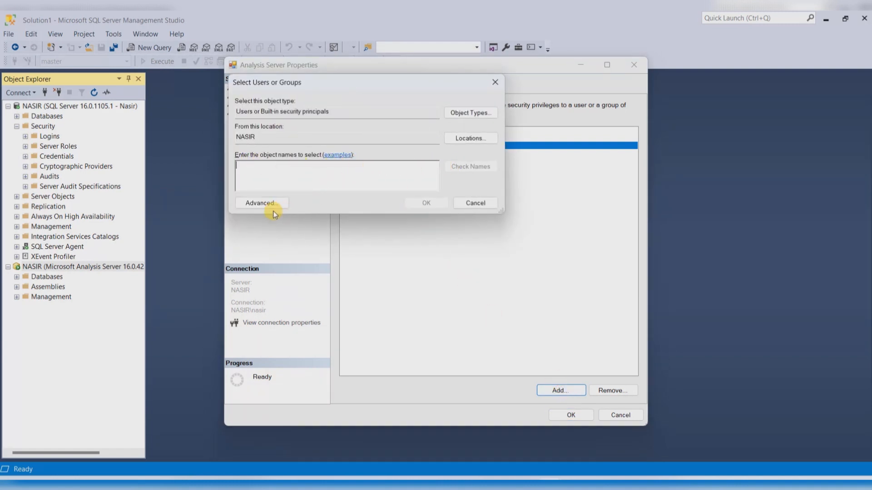
{"action": "left_click", "coordinate": [262, 202]}
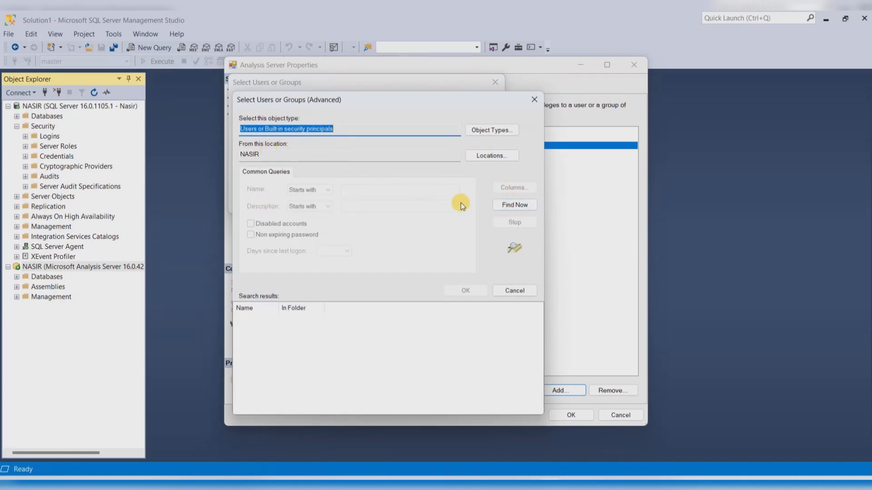
{"action": "left_click", "coordinate": [510, 206]}
{"action": "left_click", "coordinate": [255, 322]}
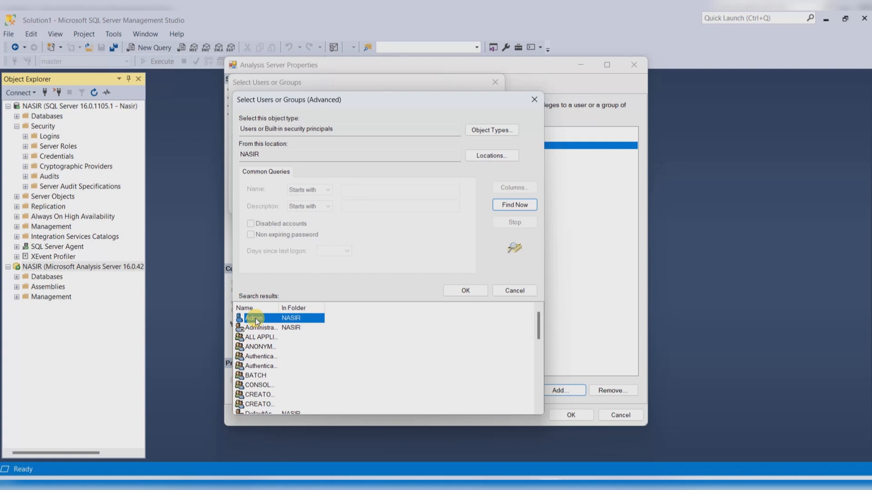
{"action": "double_click", "coordinate": [255, 317]}
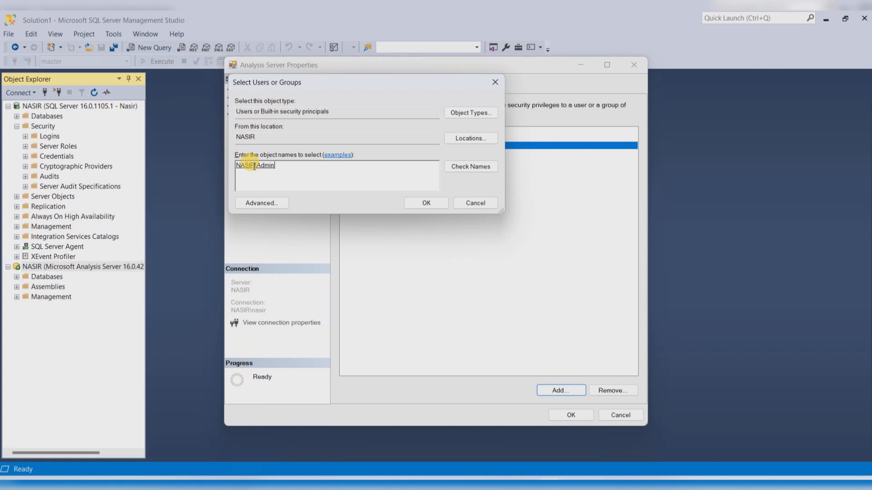
{"action": "left_click", "coordinate": [428, 201]}
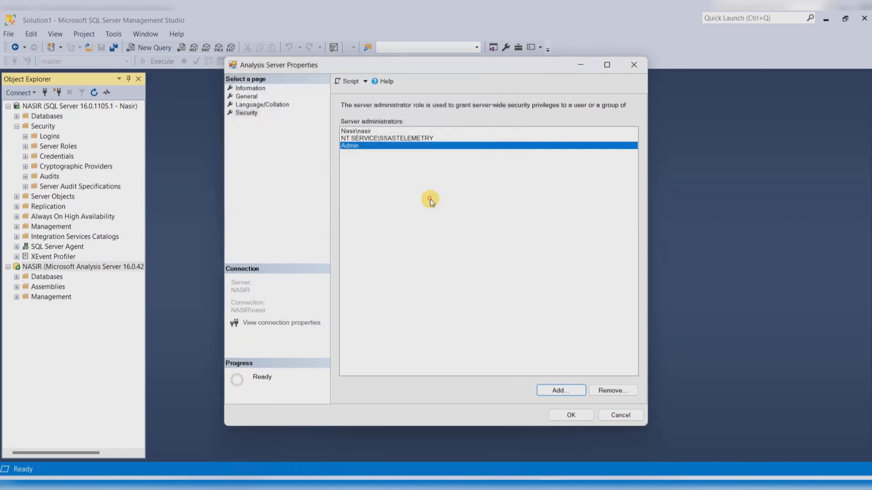
{"action": "left_click", "coordinate": [605, 415]}
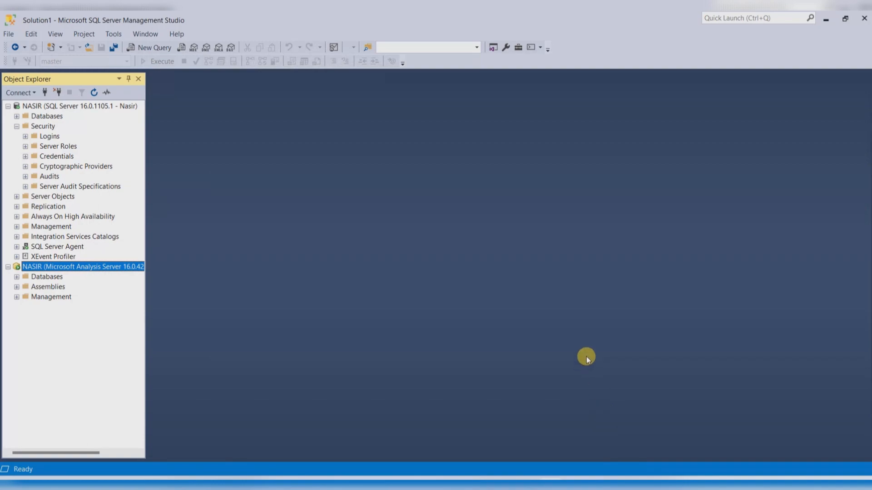
Switch to Visual Studio and review the impersonation settings of the Maintenance data source
{"action": "left_click", "coordinate": [577, 485]}
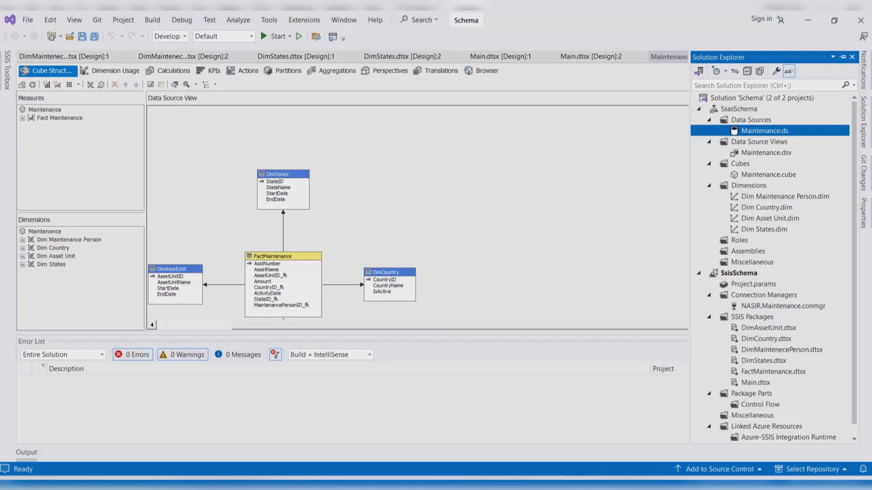
{"action": "double_click", "coordinate": [757, 131]}
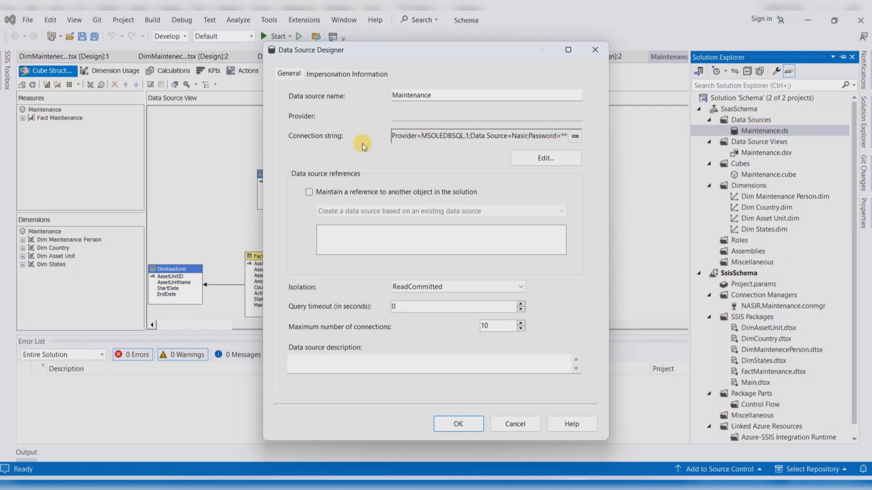
{"action": "left_click", "coordinate": [339, 75]}
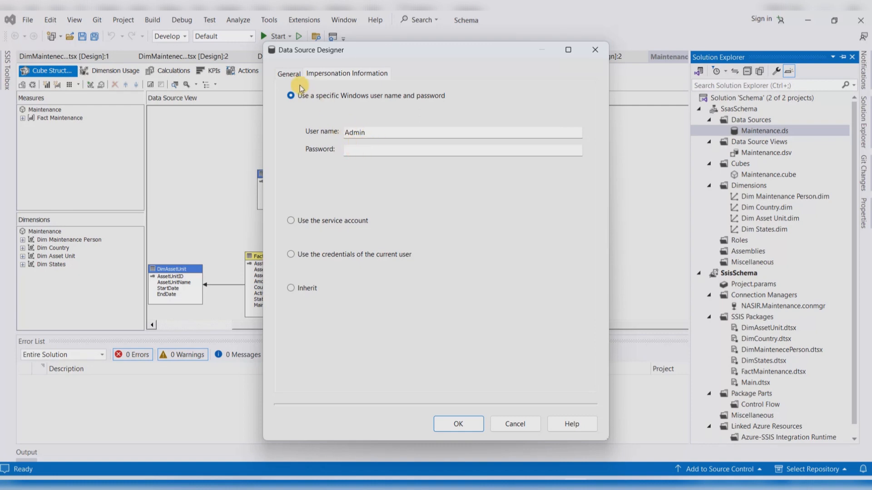
Open the Maintenance data source's connection settings and test the connection to the server
{"action": "left_click", "coordinate": [288, 75]}
{"action": "left_click", "coordinate": [533, 161]}
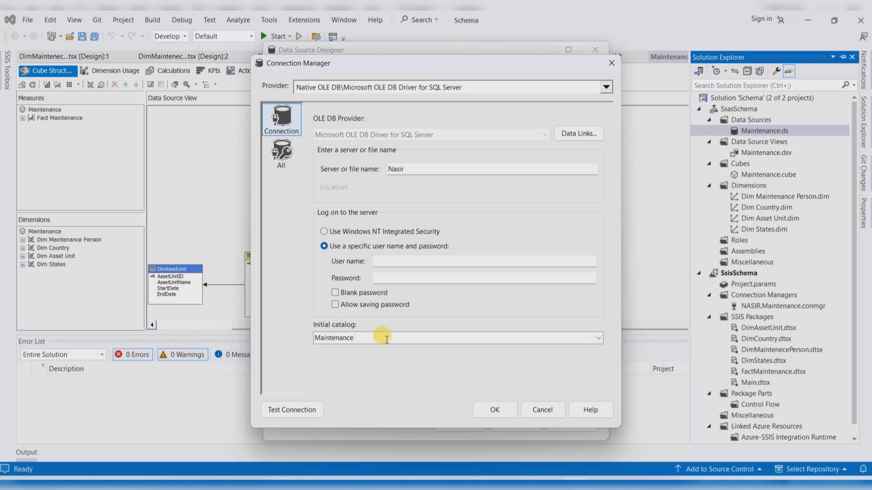
{"action": "left_click", "coordinate": [289, 407]}
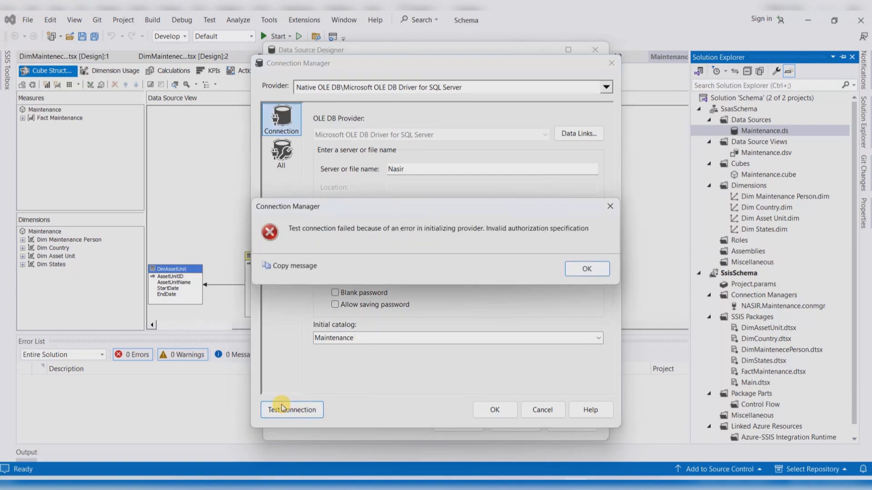
{"action": "left_click", "coordinate": [583, 269]}
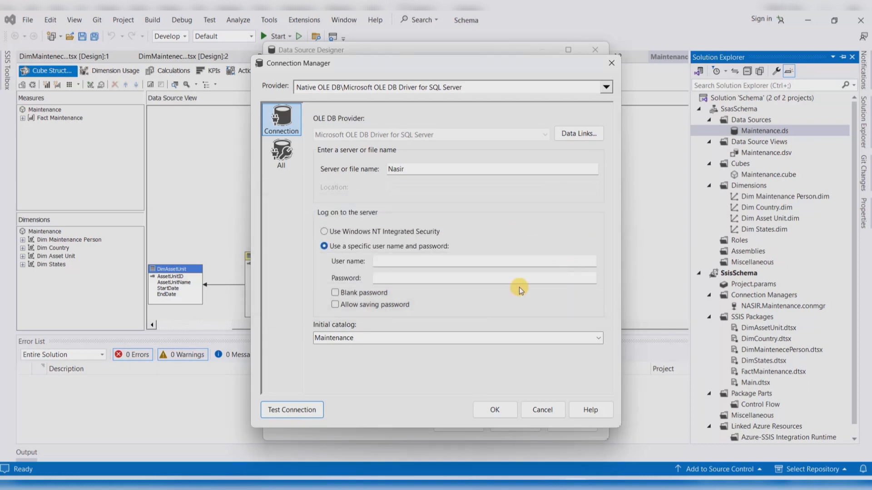
Check the connection's logon fields and initial catalog choices, and close the connection and data source settings without saving
{"action": "left_click", "coordinate": [385, 262]}
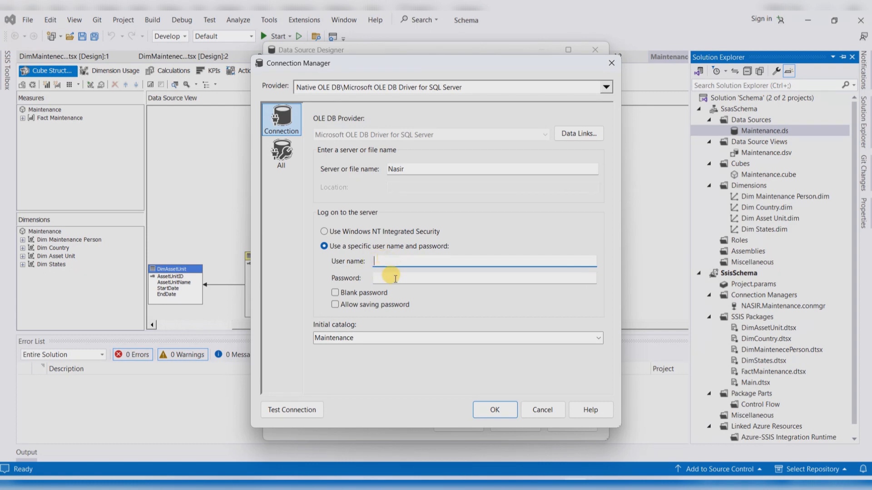
{"action": "double_click", "coordinate": [395, 338]}
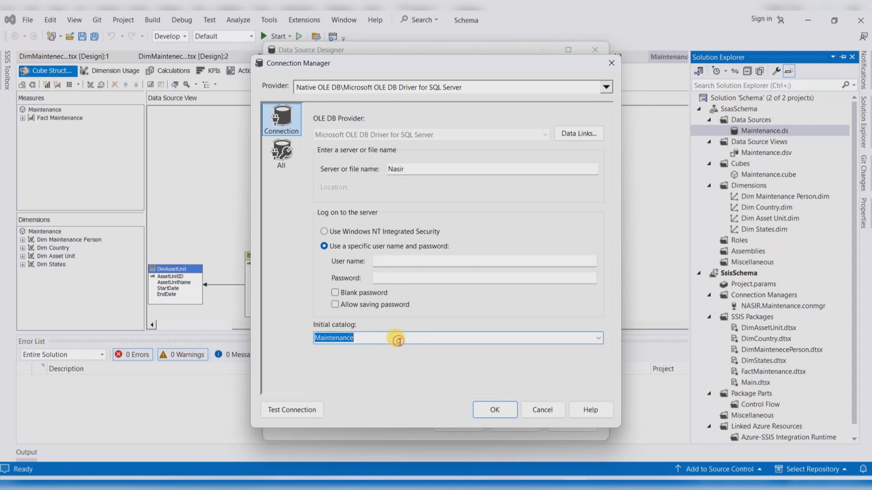
{"action": "left_click", "coordinate": [598, 339]}
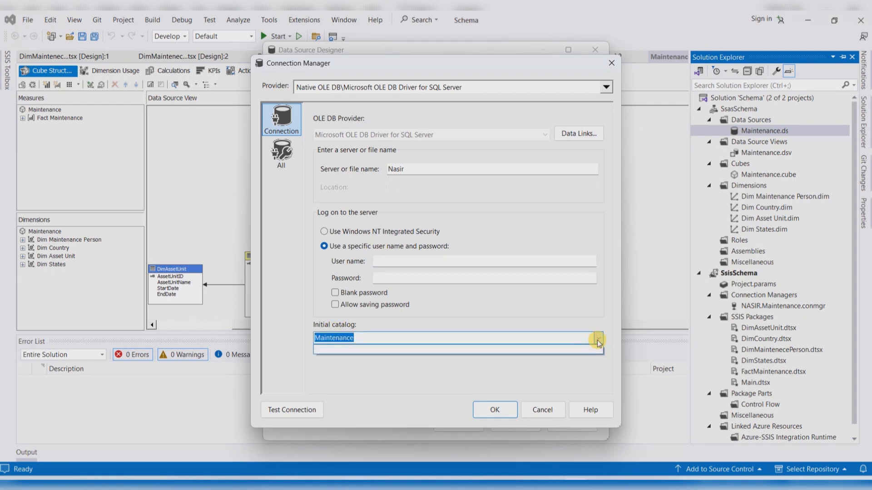
{"action": "left_click", "coordinate": [598, 339]}
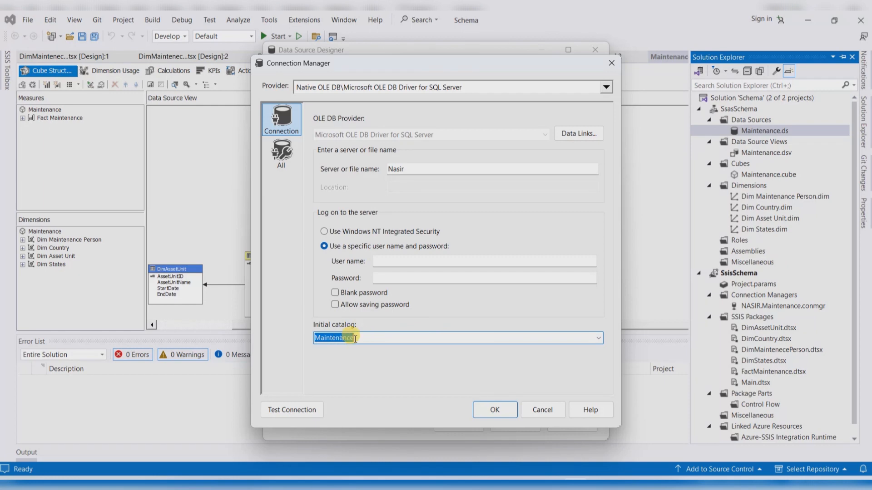
{"action": "left_click", "coordinate": [540, 409]}
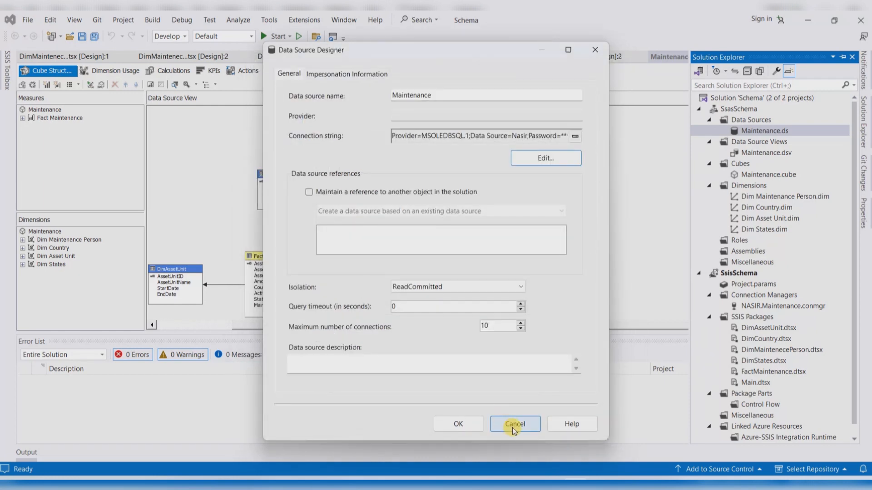
{"action": "left_click", "coordinate": [514, 427]}
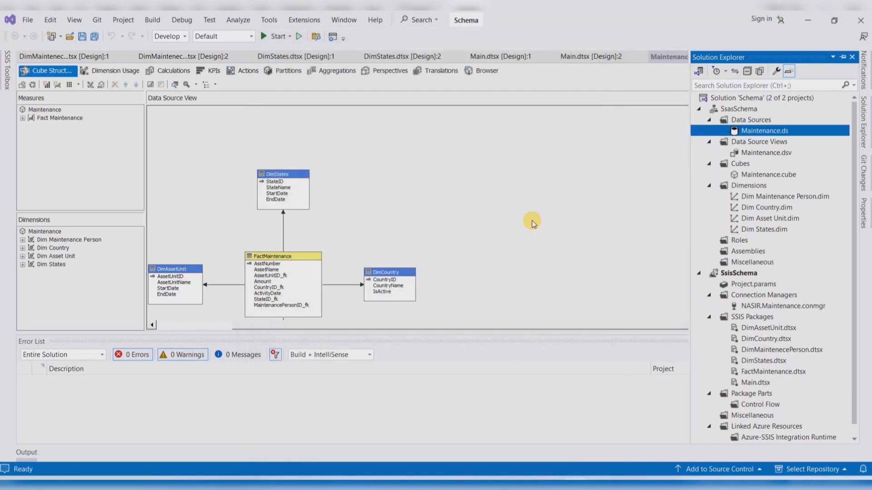
Open the Maintenance cube in the cube designer
{"action": "double_click", "coordinate": [767, 174]}
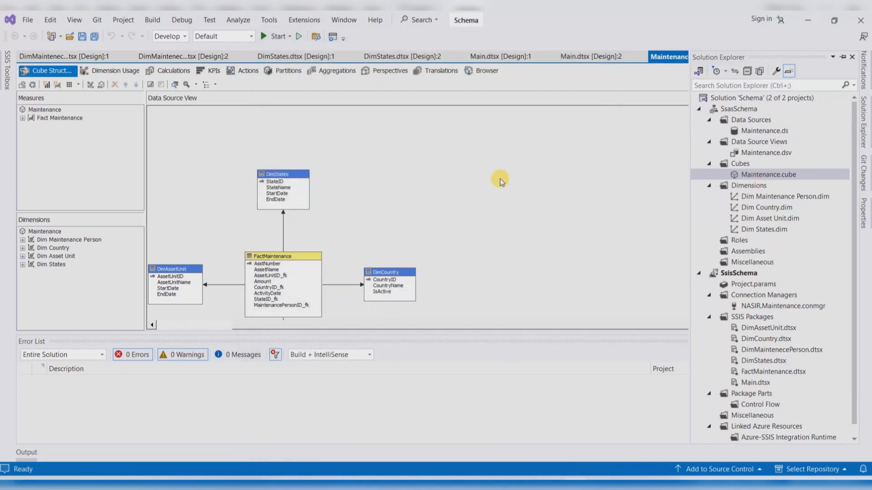